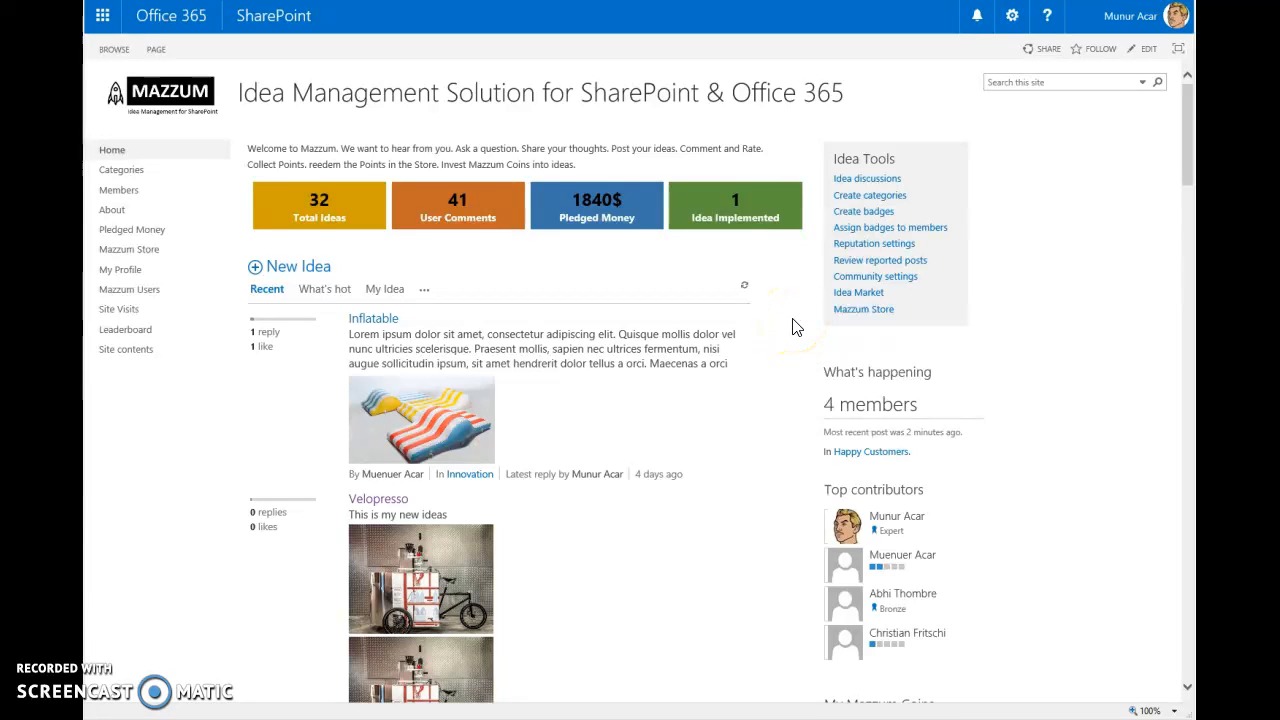
- Browse the recent ideas on the community home page and open the Inflatable idea
scroll(229, 380, "down", 3)
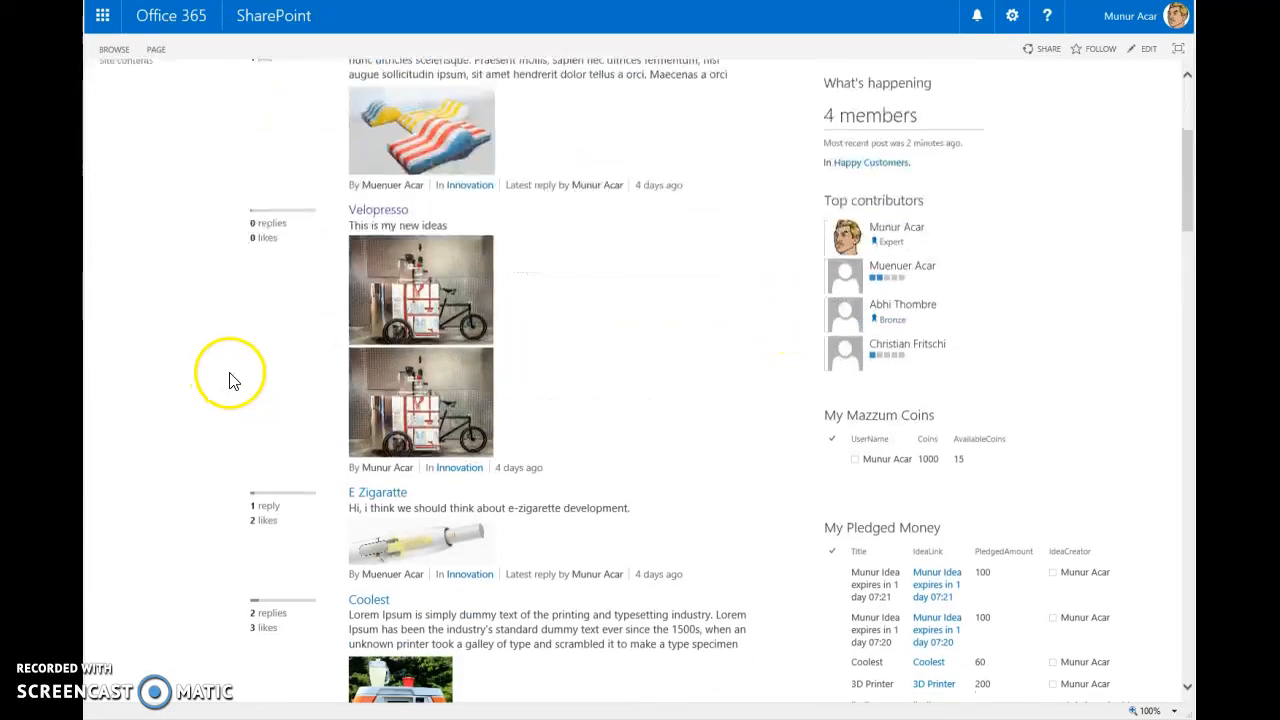
scroll(229, 380, "down", 15)
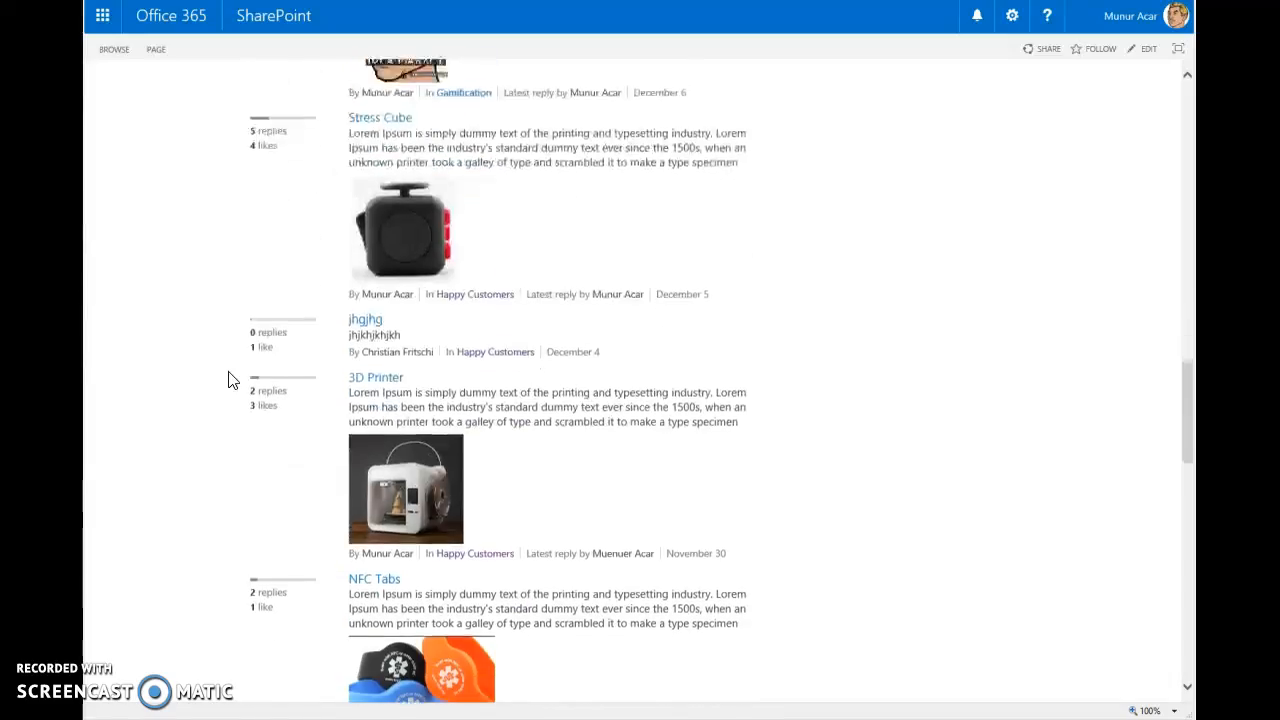
scroll(229, 380, "down", 15)
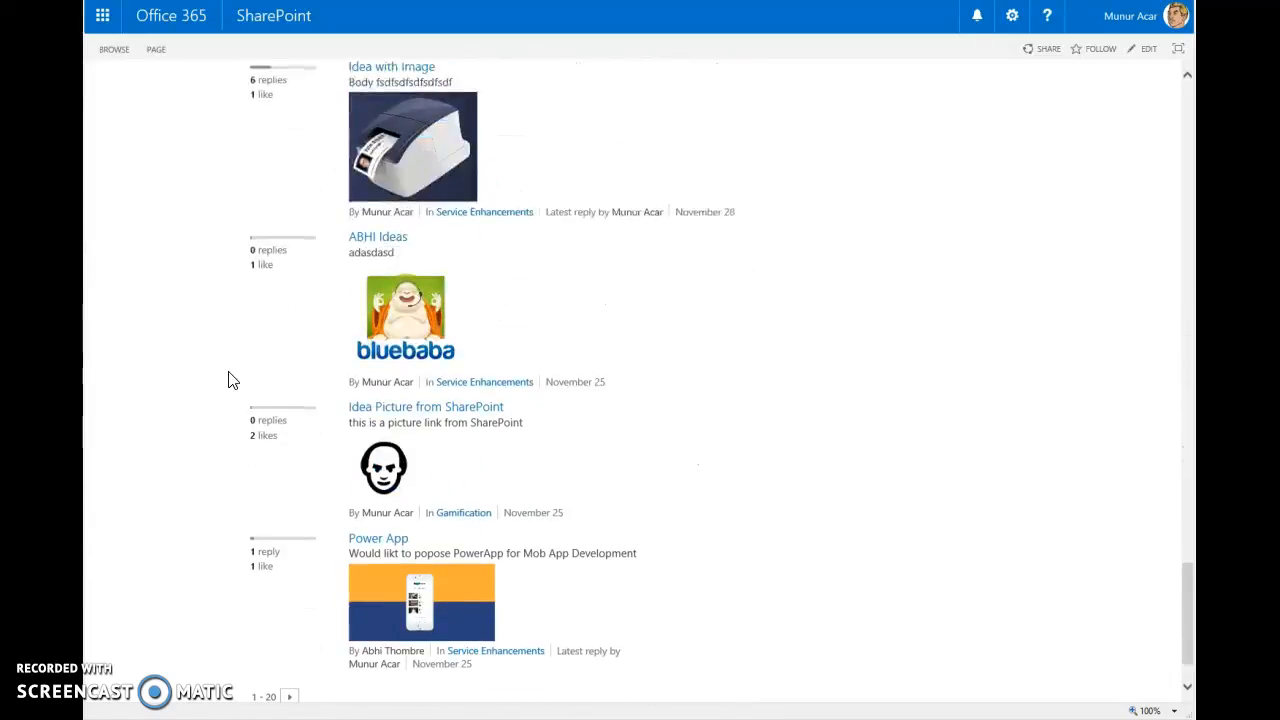
scroll(229, 380, "up", 20)
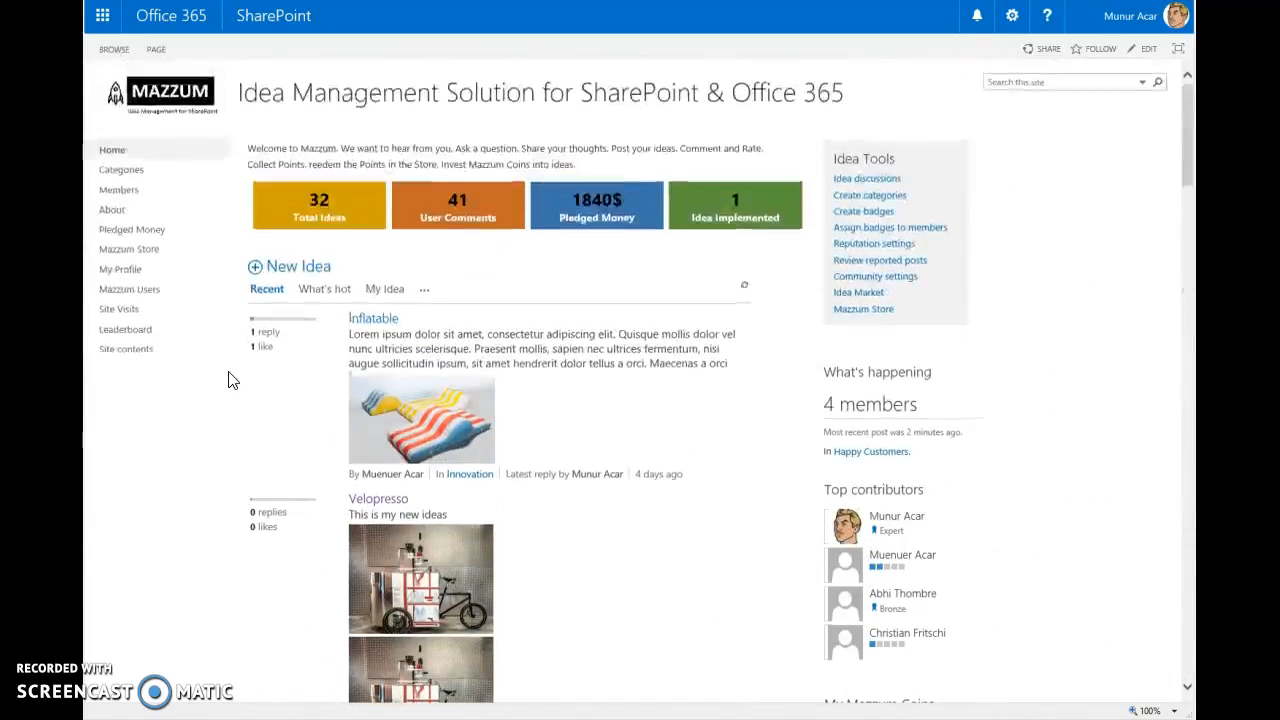
left_click(376, 322)
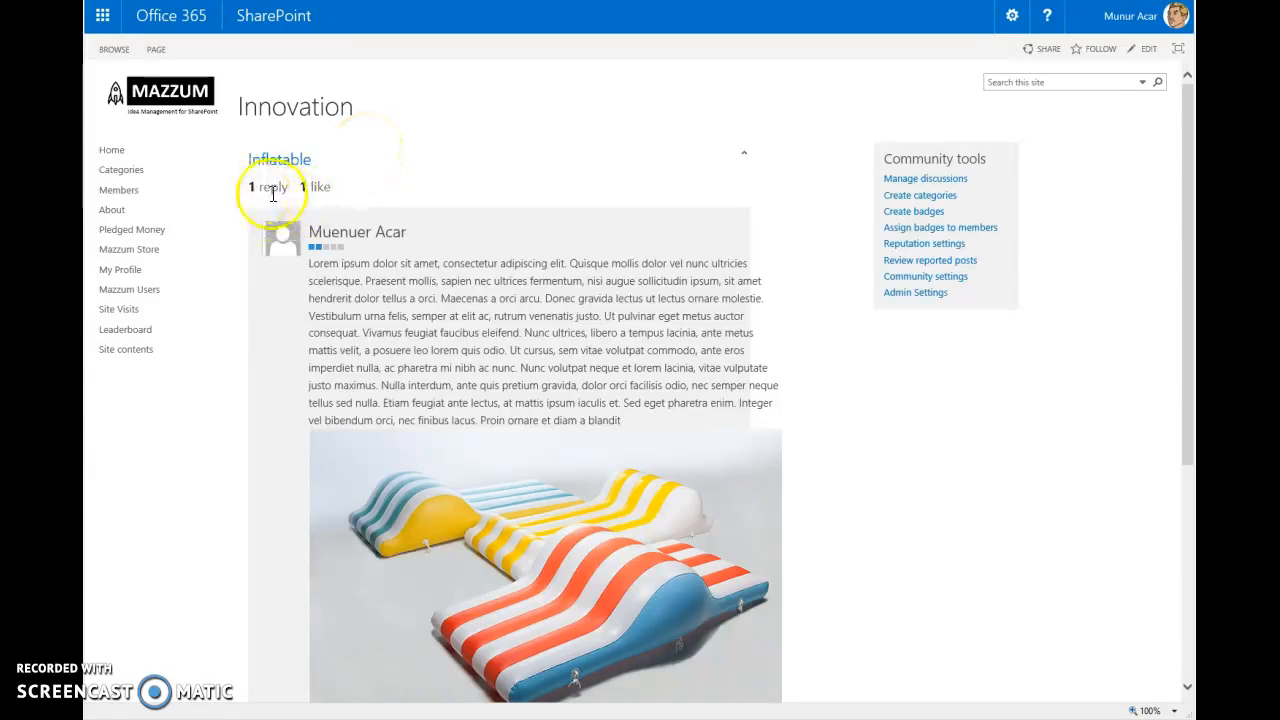
- Read through the Inflatable idea's like and reply counts, description, picture and existing replies
left_click_drag(300, 190, 333, 192)
left_click(438, 187)
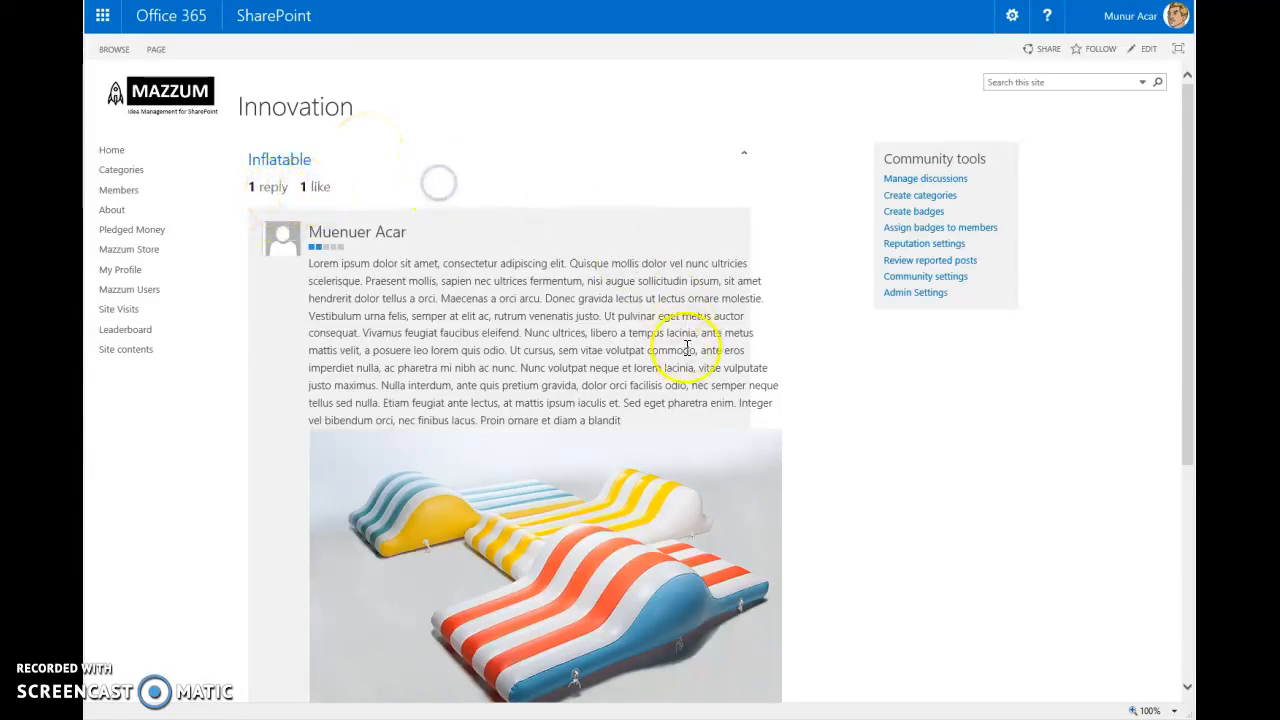
left_click_drag(345, 265, 632, 397)
scroll(914, 429, "down", 3)
scroll(857, 409, "up", 3)
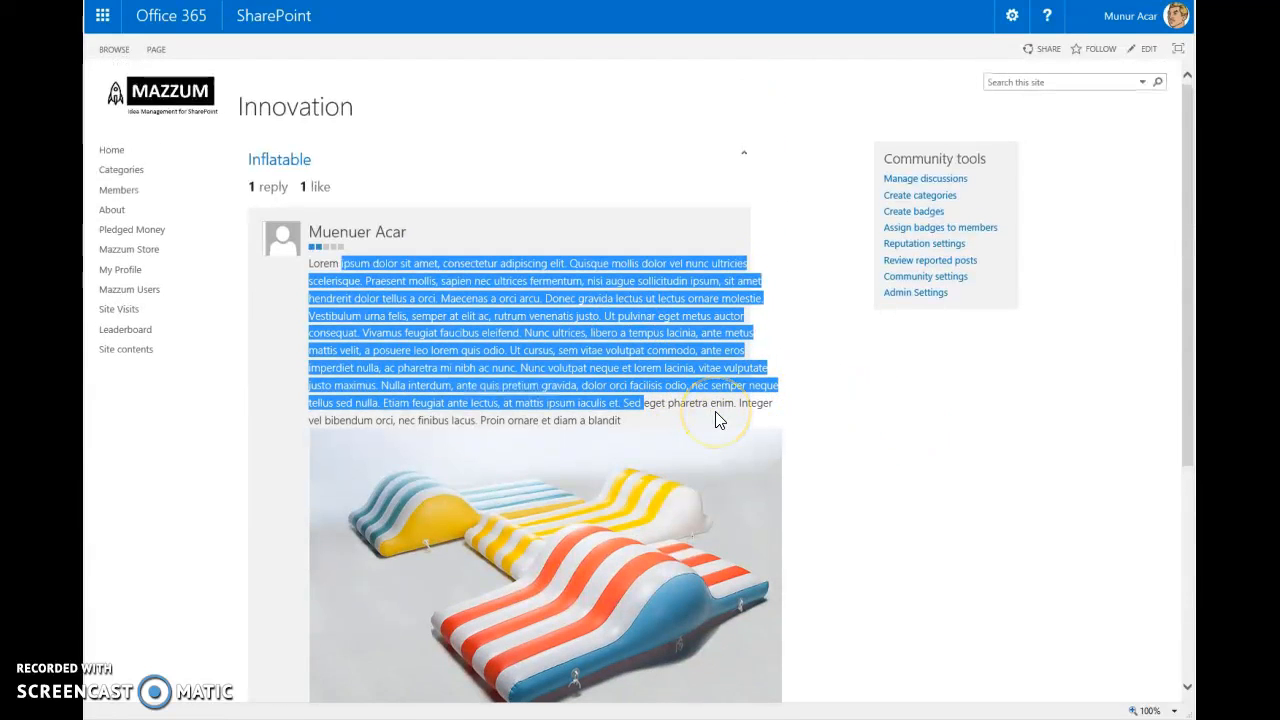
scroll(717, 418, "down", 2)
scroll(614, 451, "down", 2)
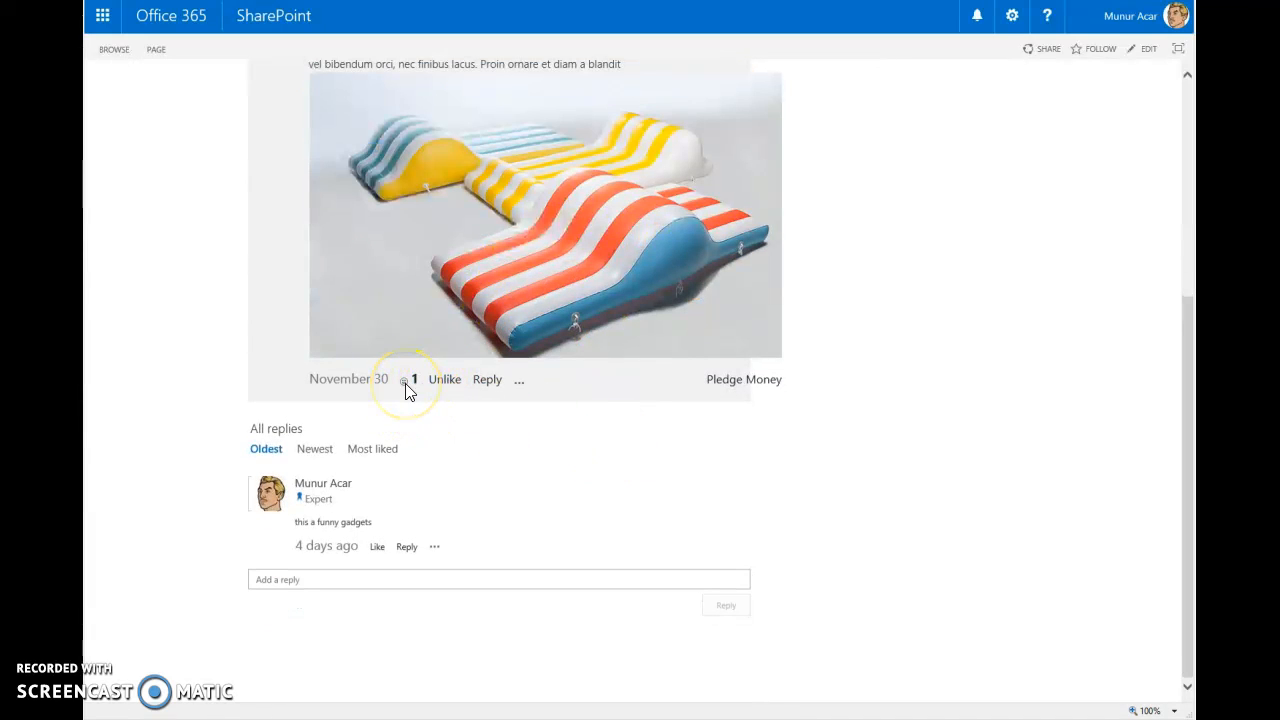
- Post the reply "fsdfsdfds" to the Inflatable idea
left_click(489, 385)
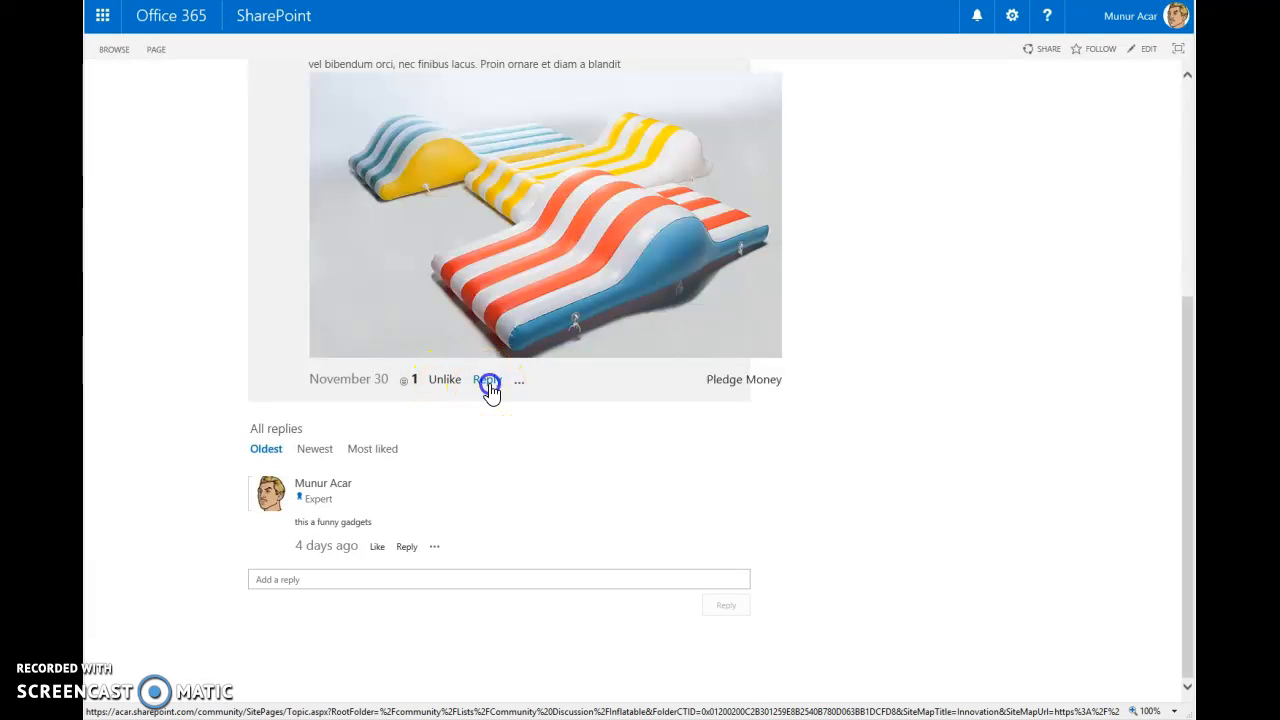
type("fsdfsdfds")
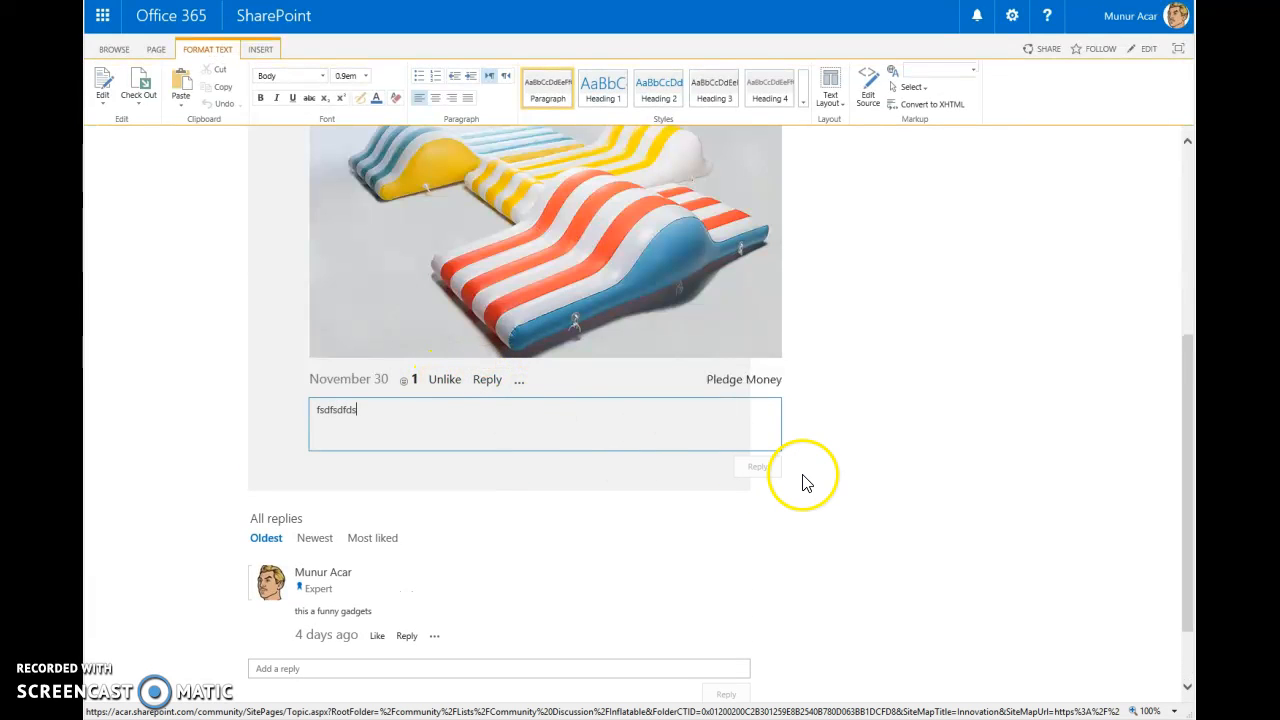
left_click(759, 467)
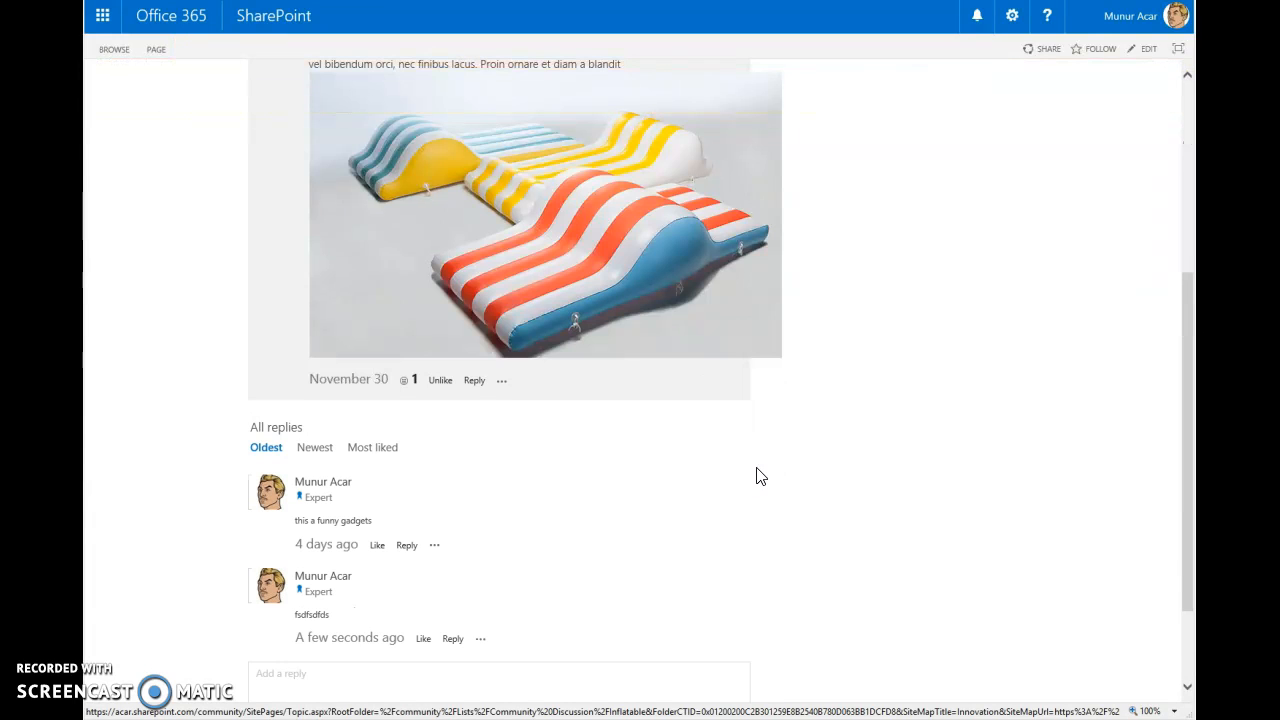
- Report the Inflatable post to the moderator as offensive content with the problem description "sadsad"
left_click(502, 382)
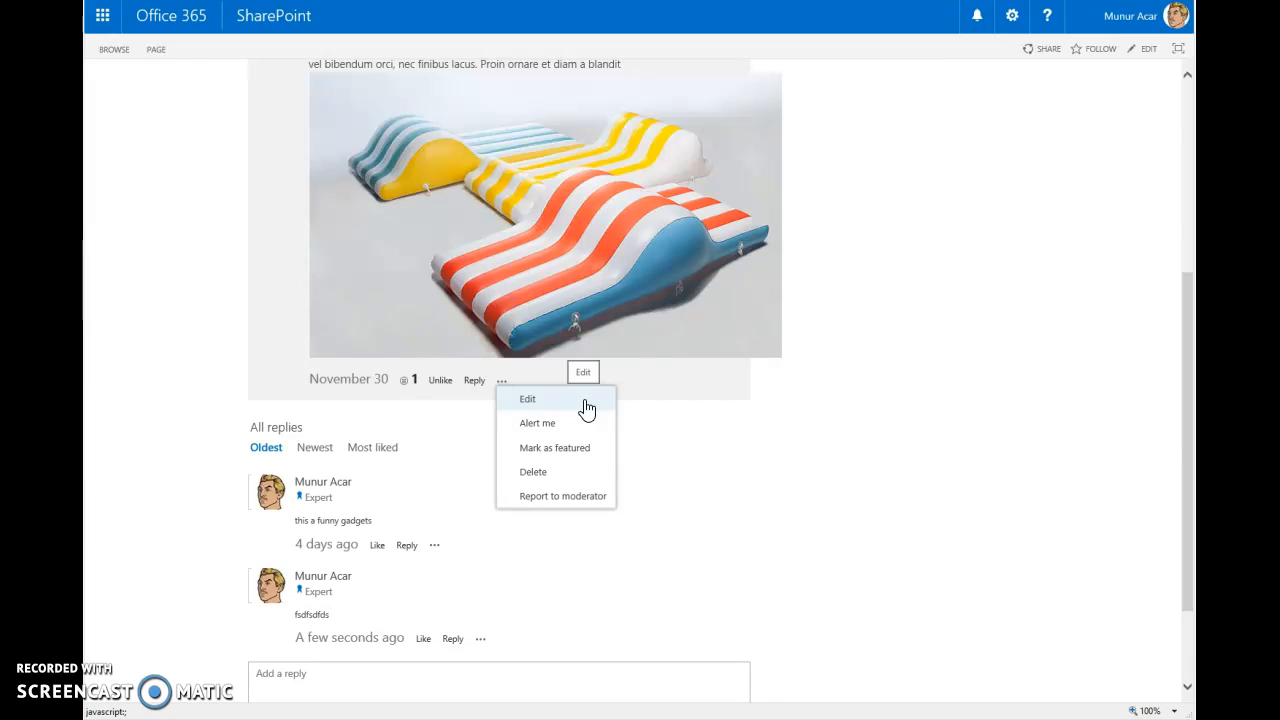
left_click(578, 432)
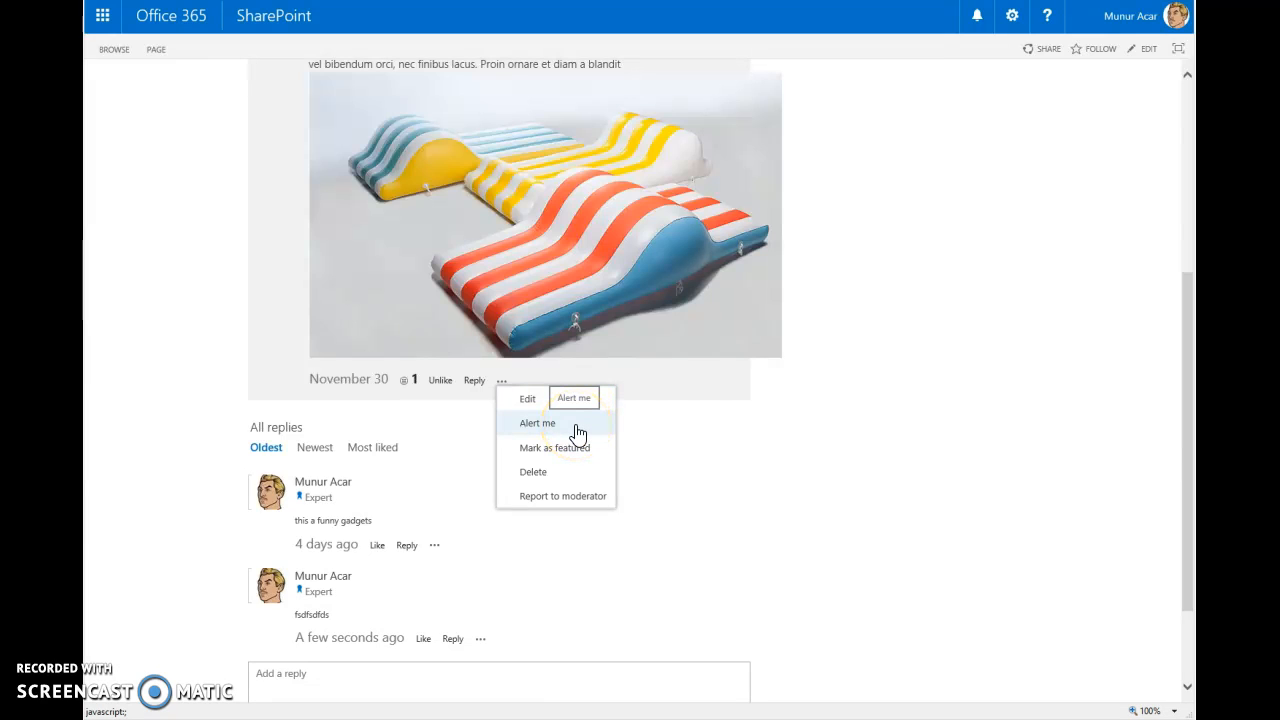
left_click(577, 452)
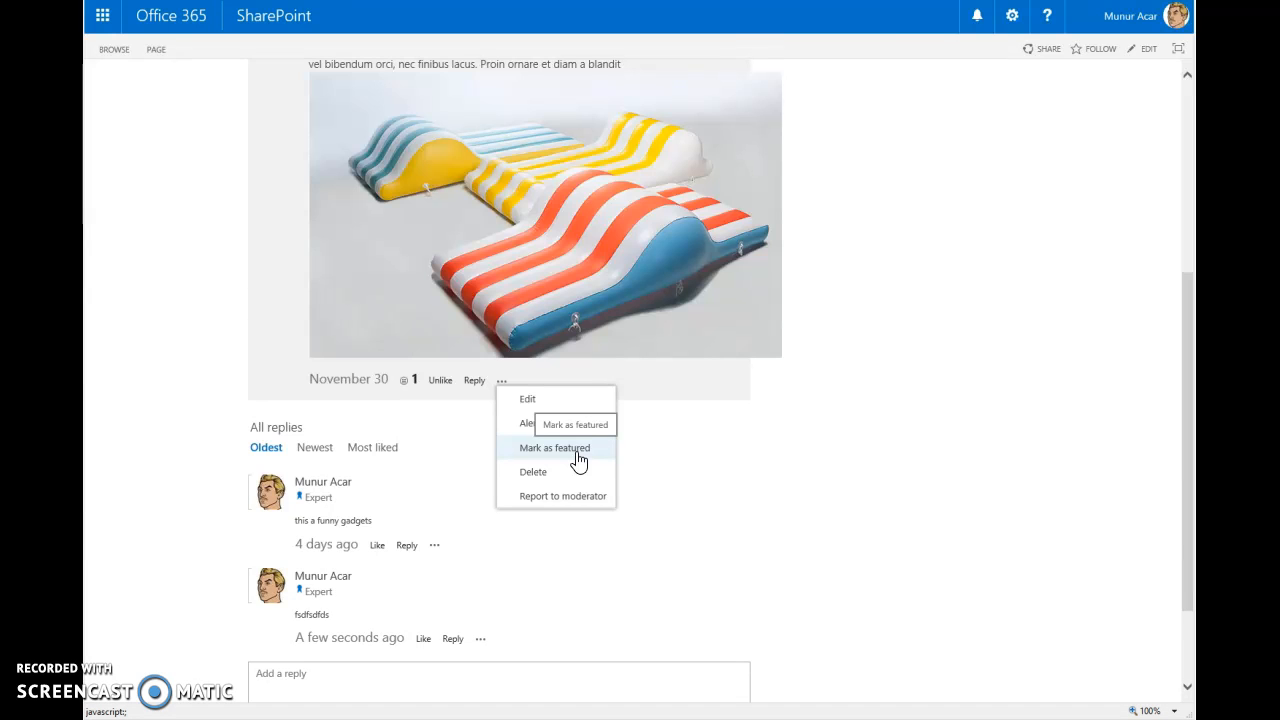
left_click(576, 484)
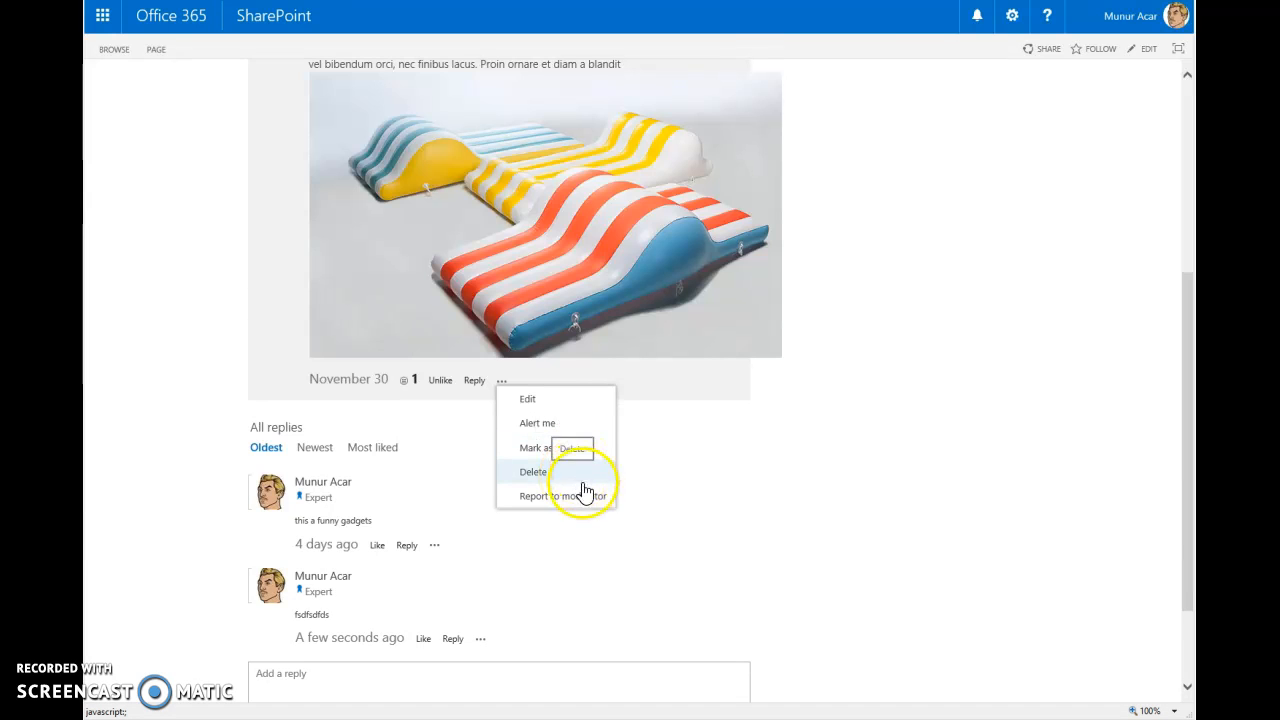
left_click(577, 499)
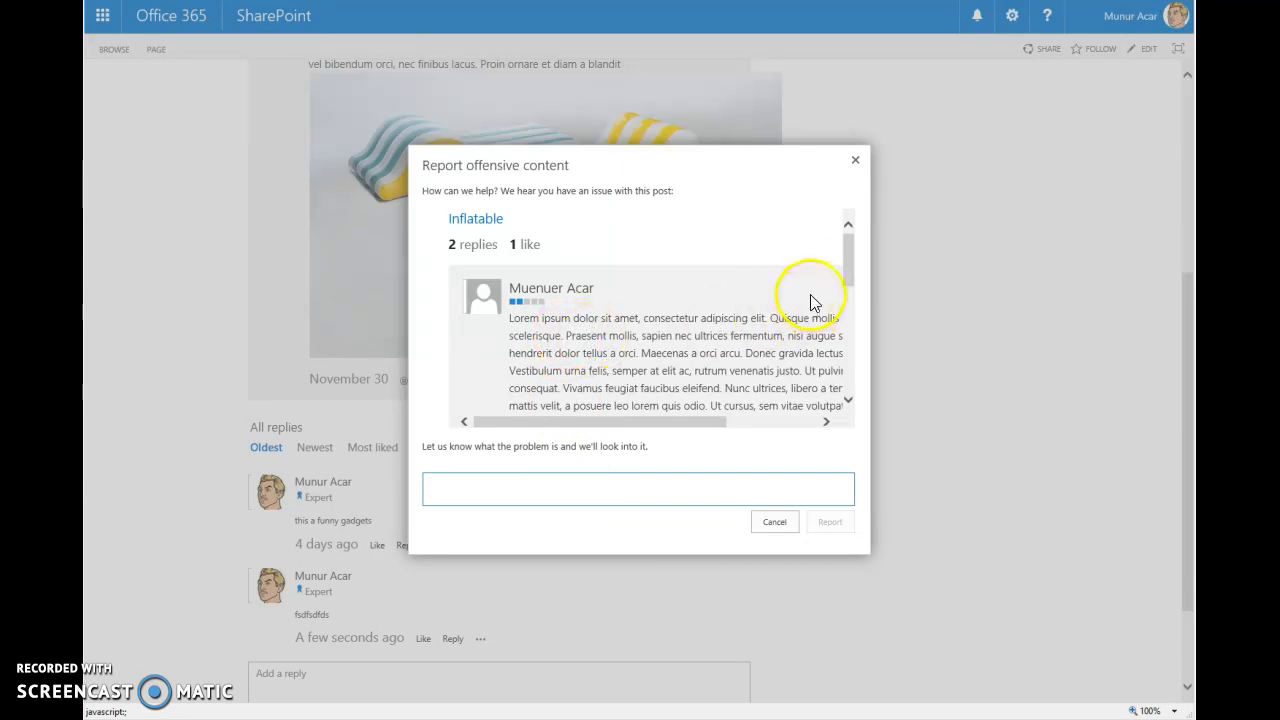
left_click(845, 304)
left_click_drag(845, 304, 863, 262)
left_click(534, 345)
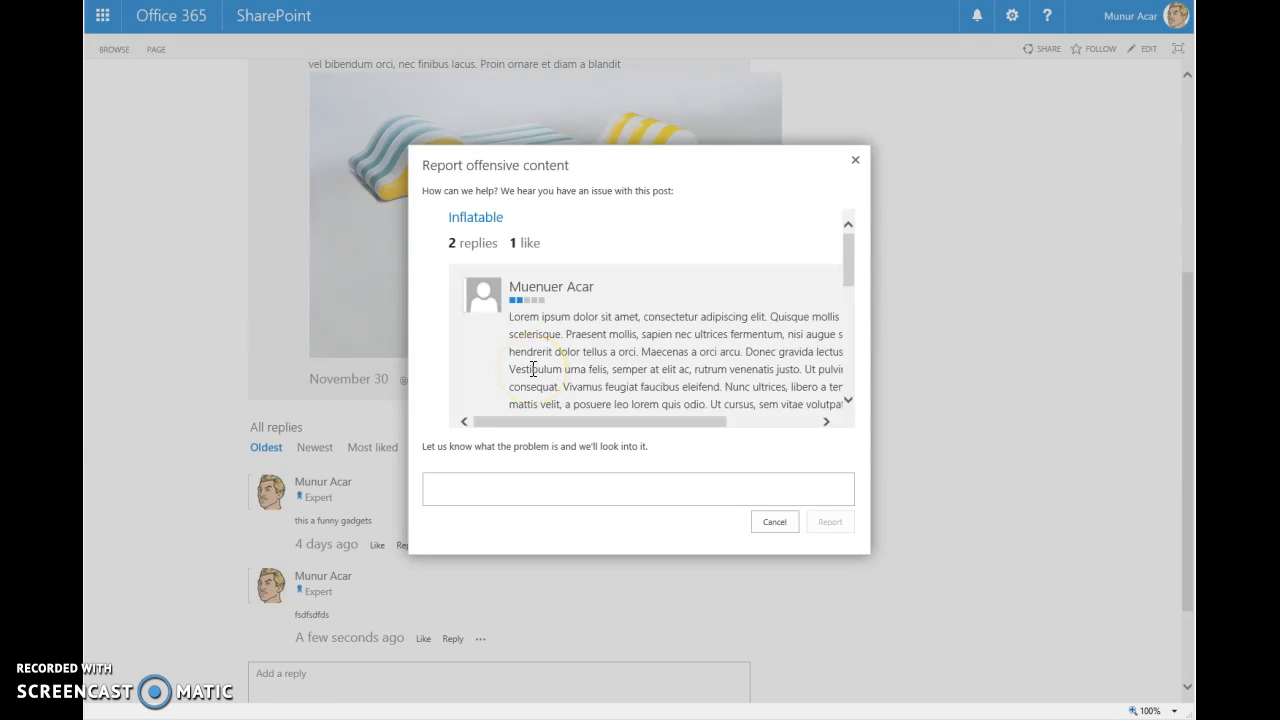
left_click(486, 489)
type("sadsad")
left_click(828, 524)
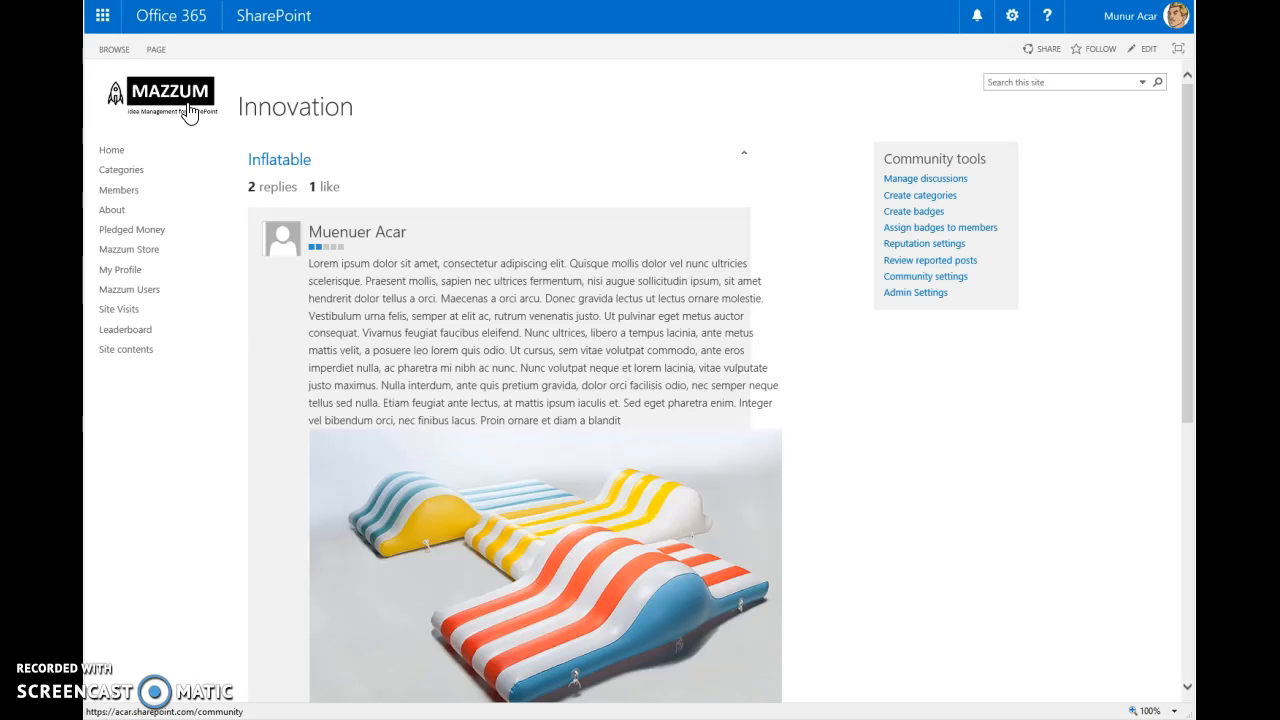
- Return to the Mazzum home page and start a new idea, checking the form's category, keyword and location fields
left_click(190, 112)
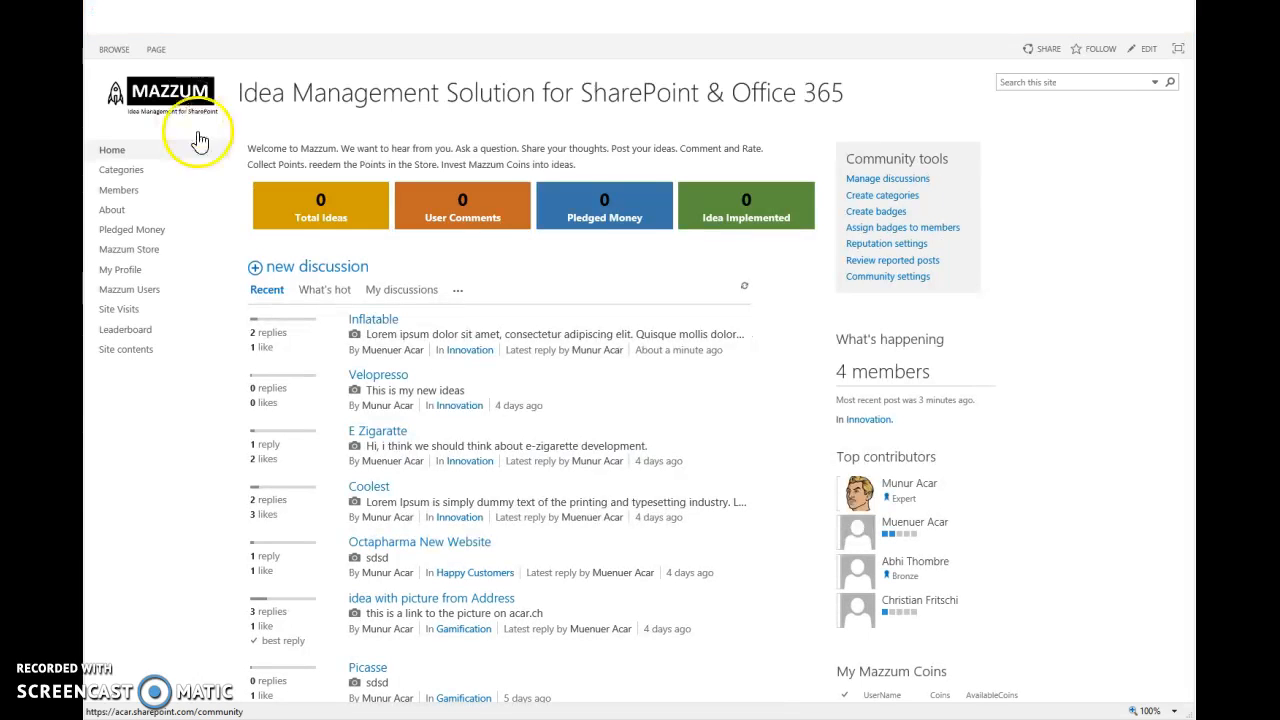
left_click(284, 276)
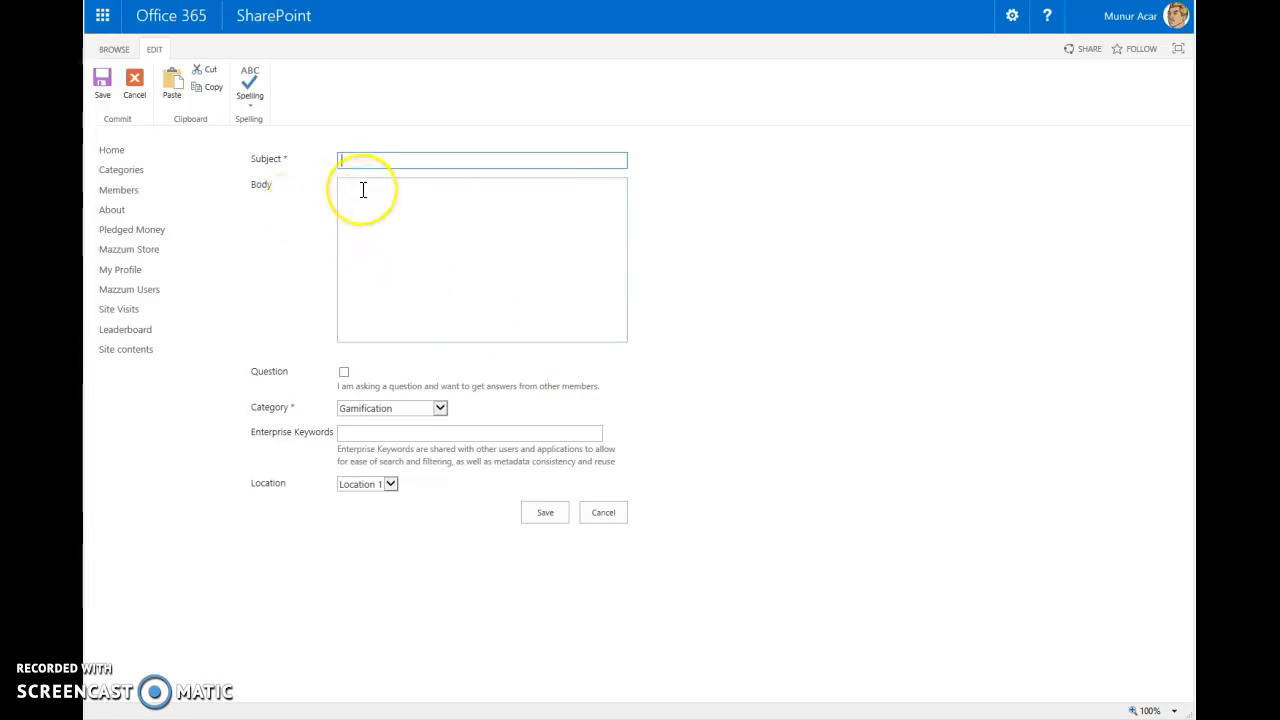
left_click(418, 432)
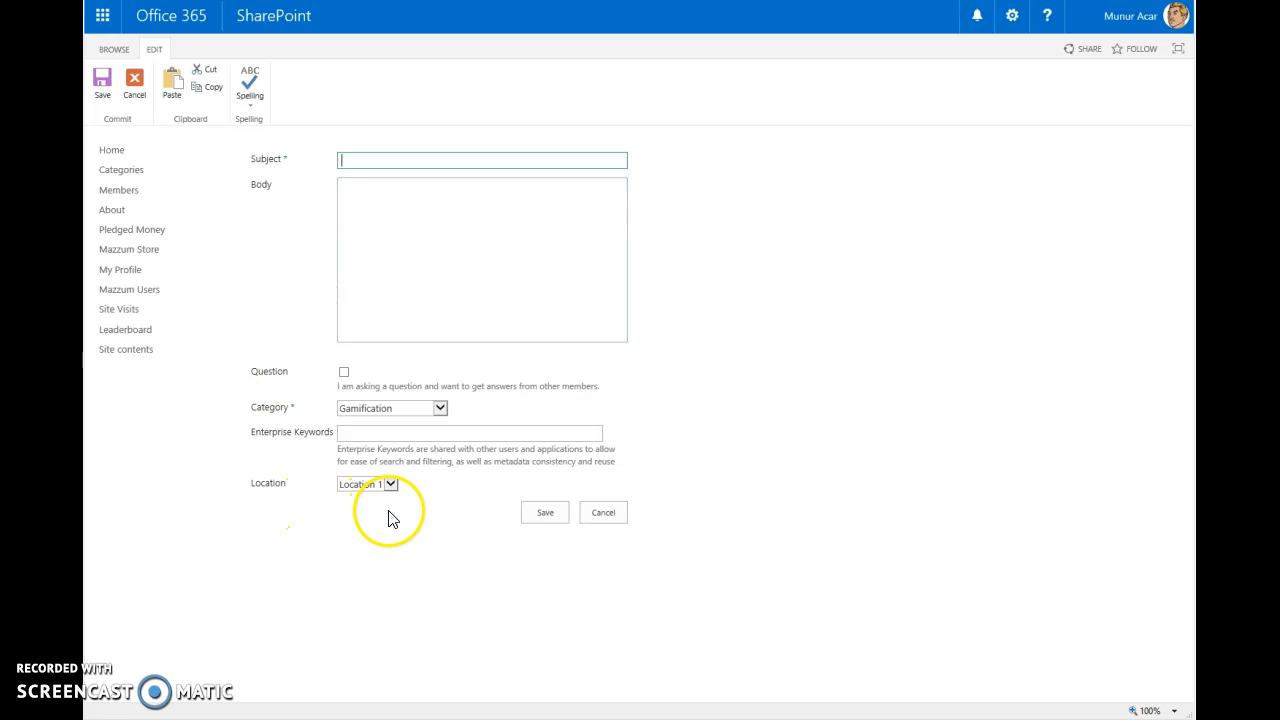
left_click(395, 416)
left_click(408, 416)
left_click(389, 487)
left_click(389, 485)
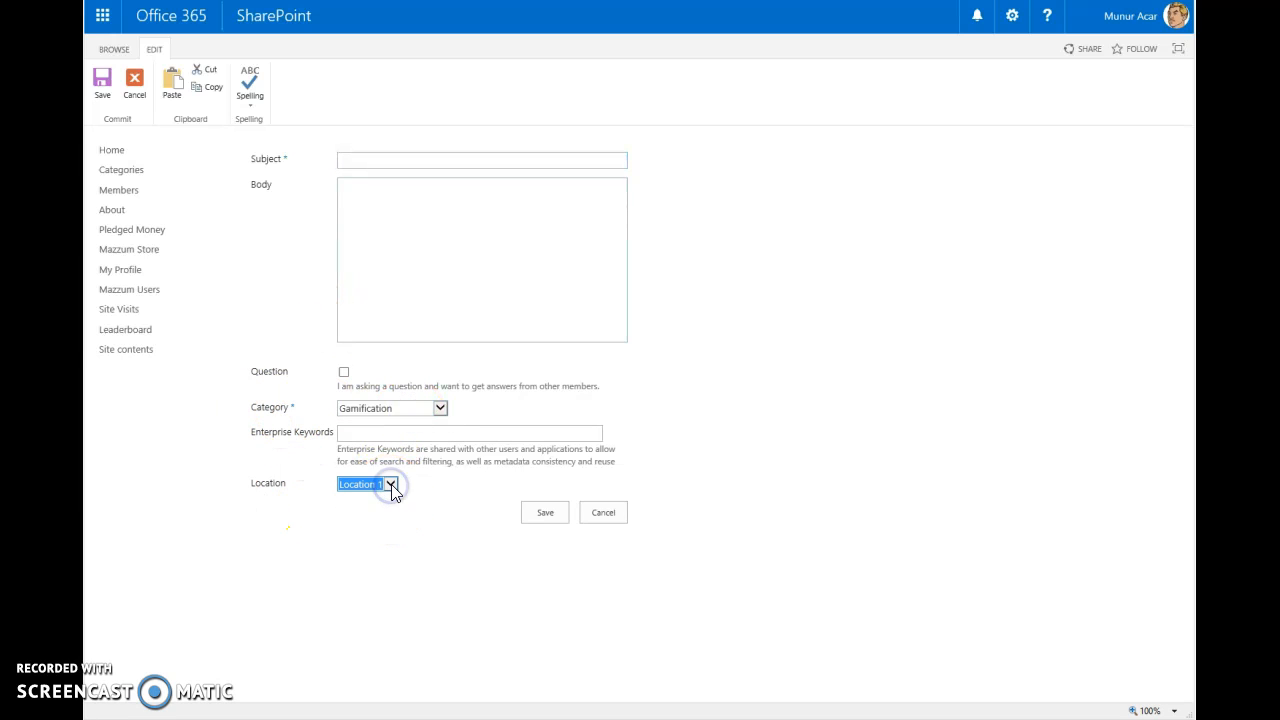
- Enter the subject "ATLAS Cloud" and write three body lines: "adsadasd dhasdhk dhasjkh dhDHASD", "SDJASKLDKLJAS LDH" and "ASDHASDHJKASKDH JKASD"
left_click(358, 159)
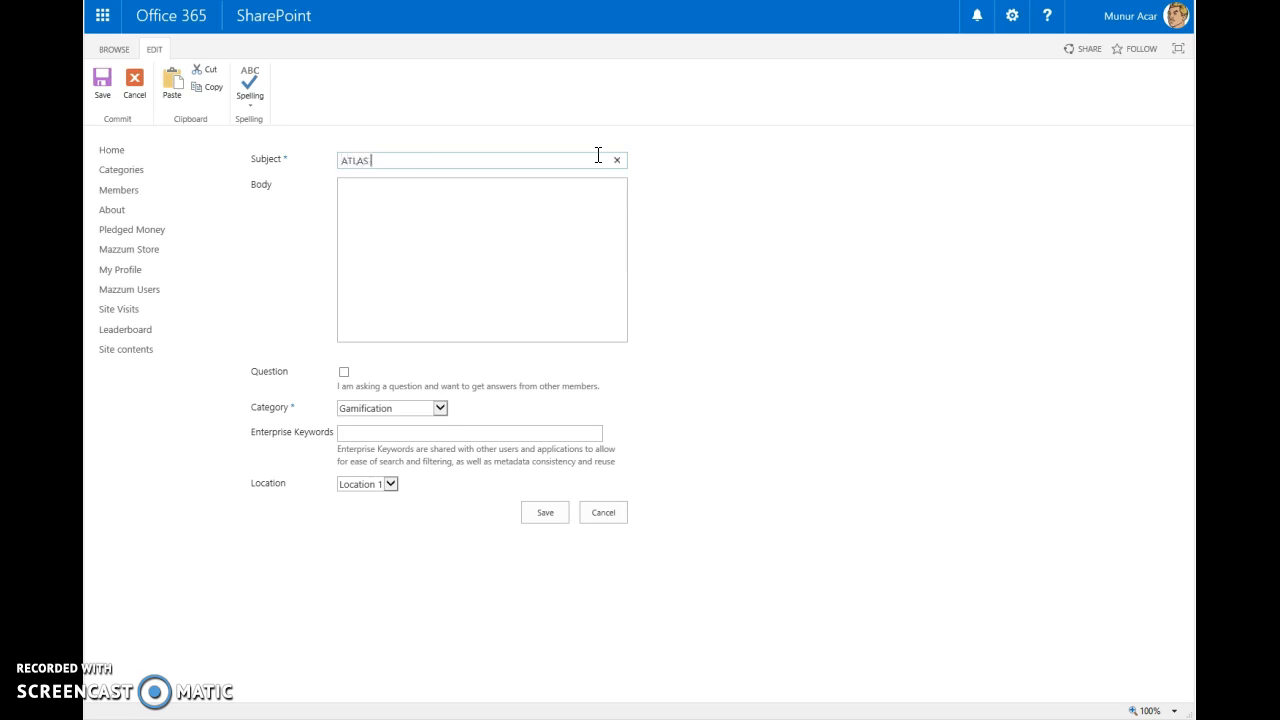
left_click(464, 232)
type("adsadasd dhasdhk dhasjkh dhDHASD")
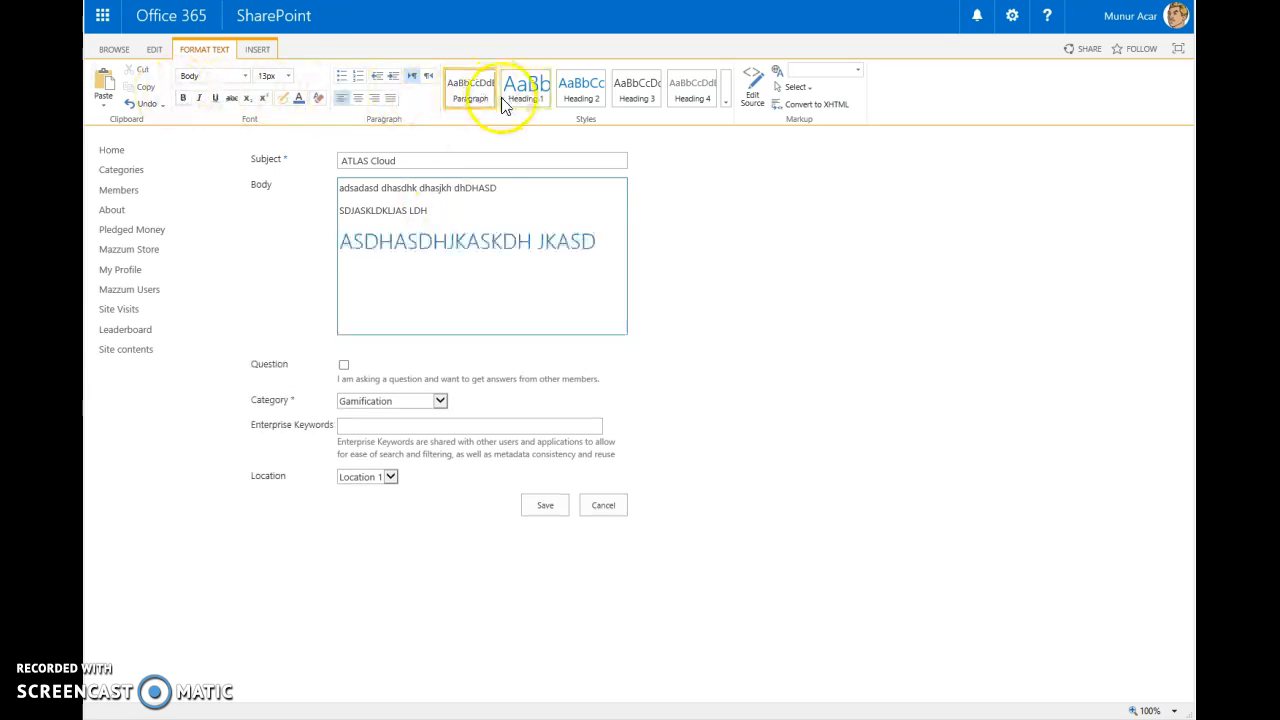
- Apply the Heading 1 style to the first line of the body and place the cursor below the last line
left_click_drag(512, 189, 335, 188)
left_click(527, 106)
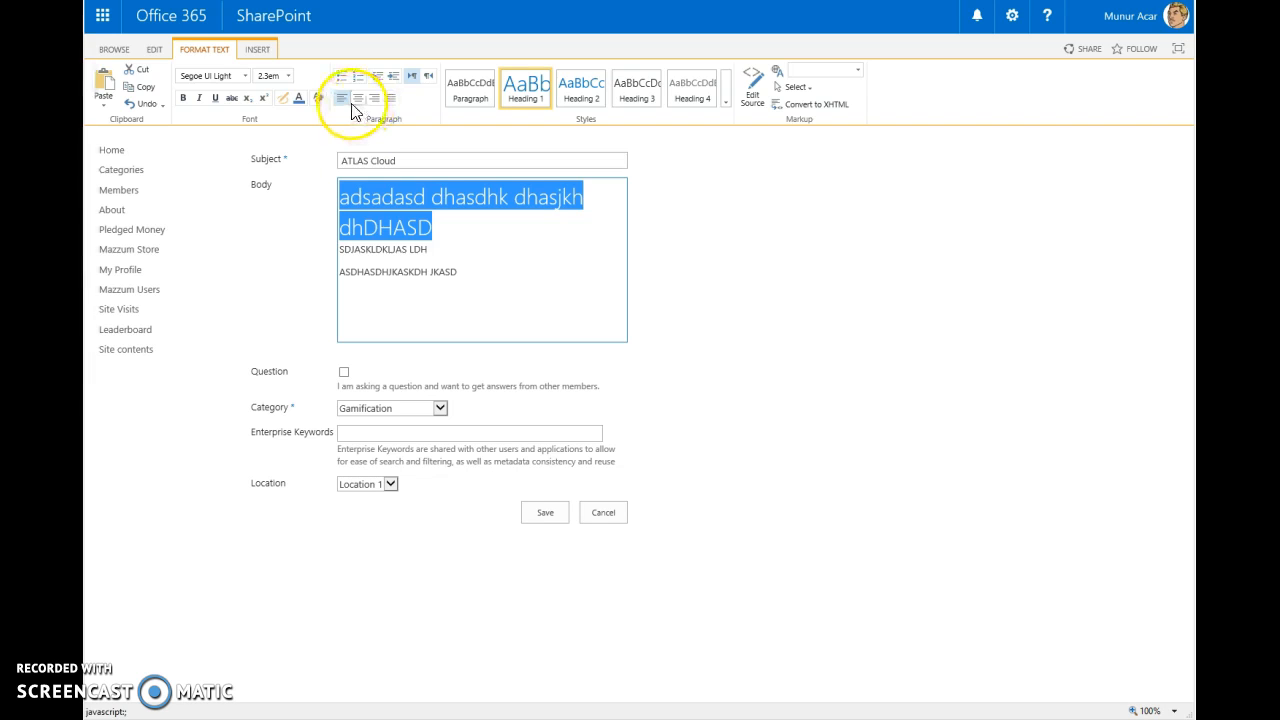
left_click(490, 276)
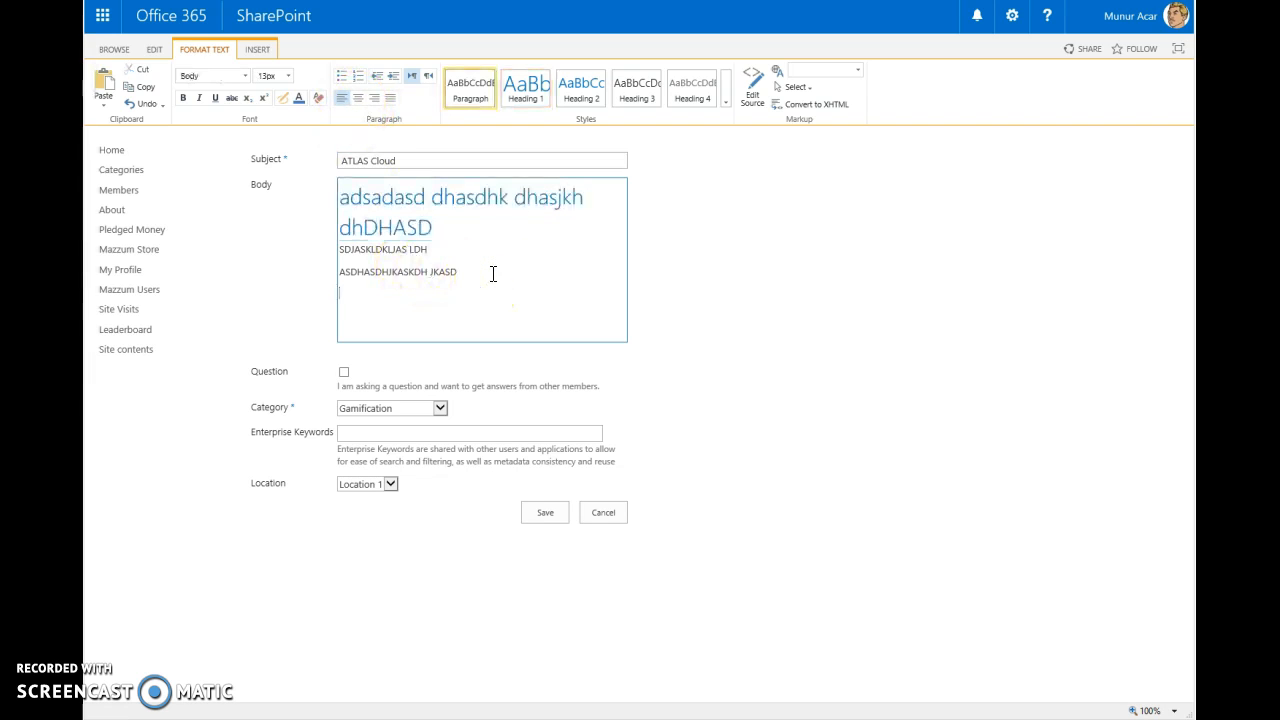
- Insert the picture "Mobile App Mazzum leaders.png" from the computer below the body text, uploading it to the Resources library
left_click(260, 50)
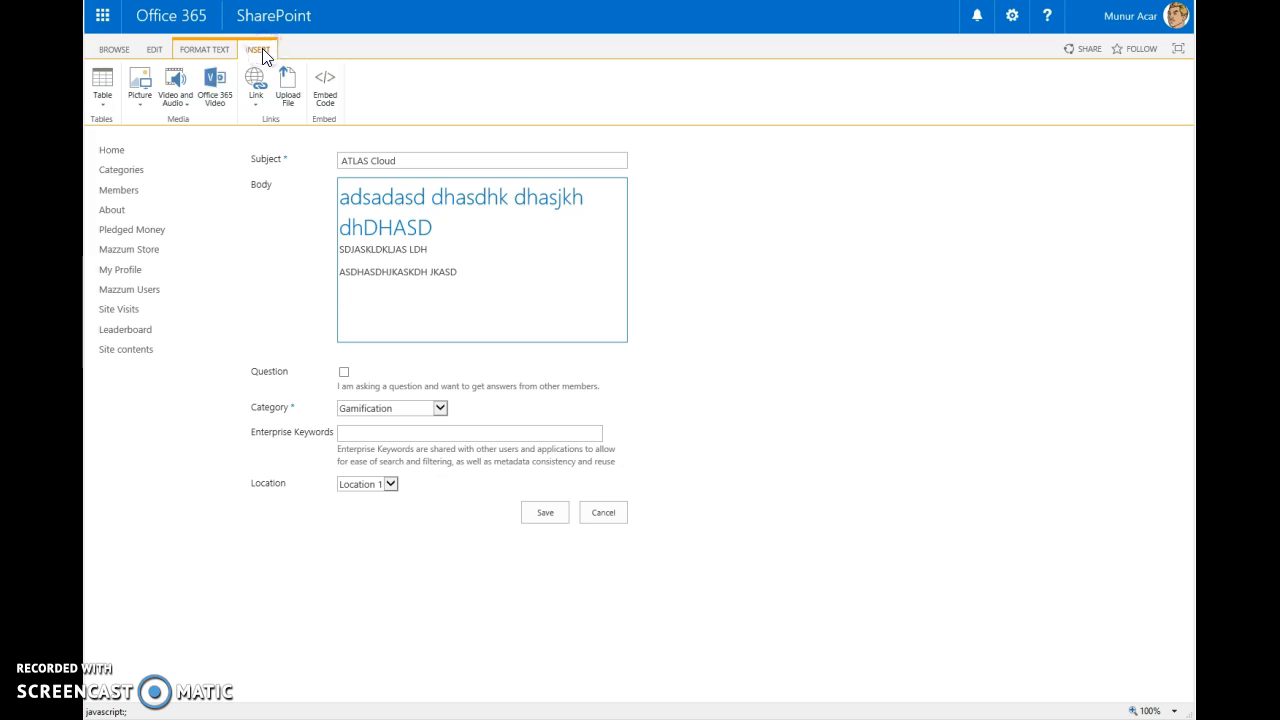
left_click(288, 100)
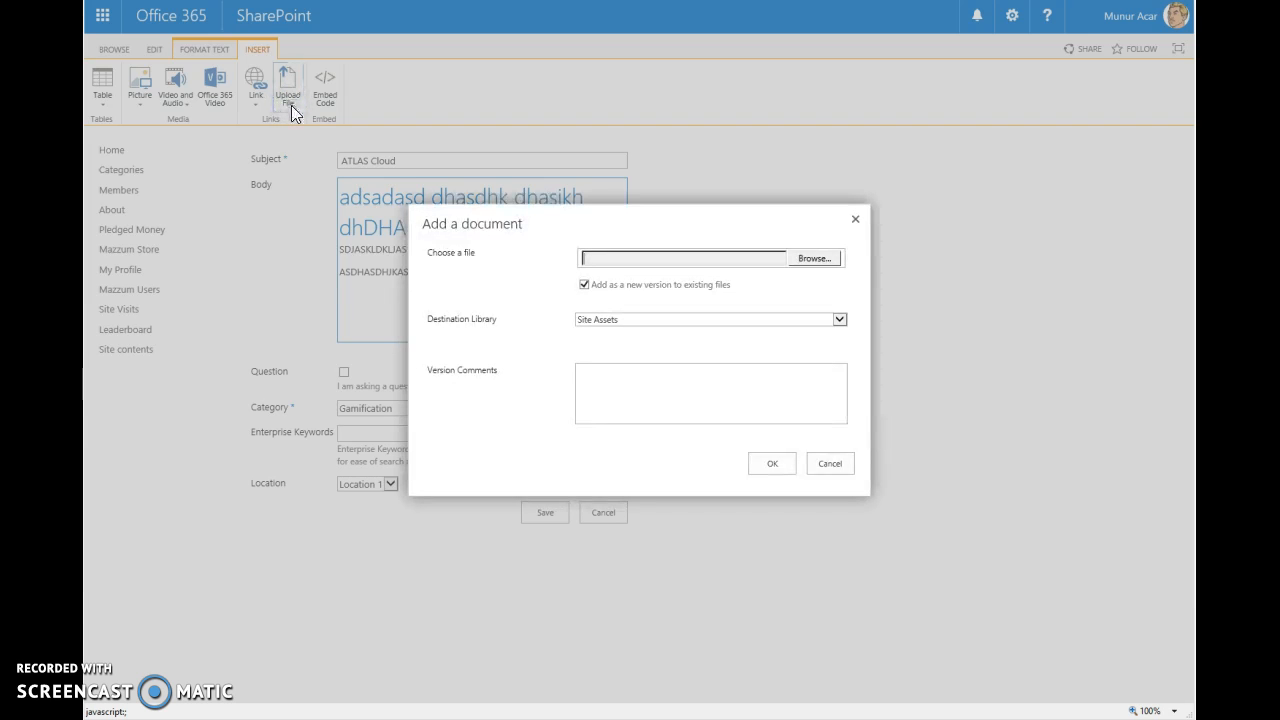
left_click(834, 468)
left_click(148, 106)
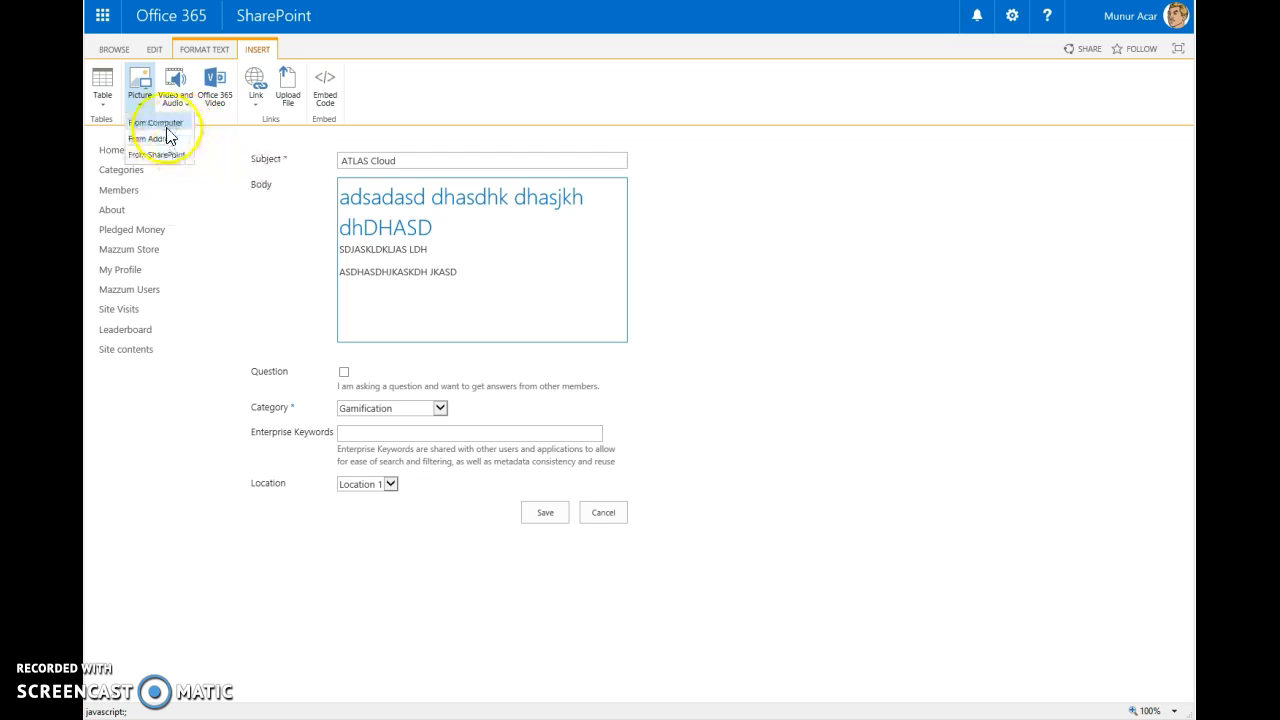
left_click(164, 124)
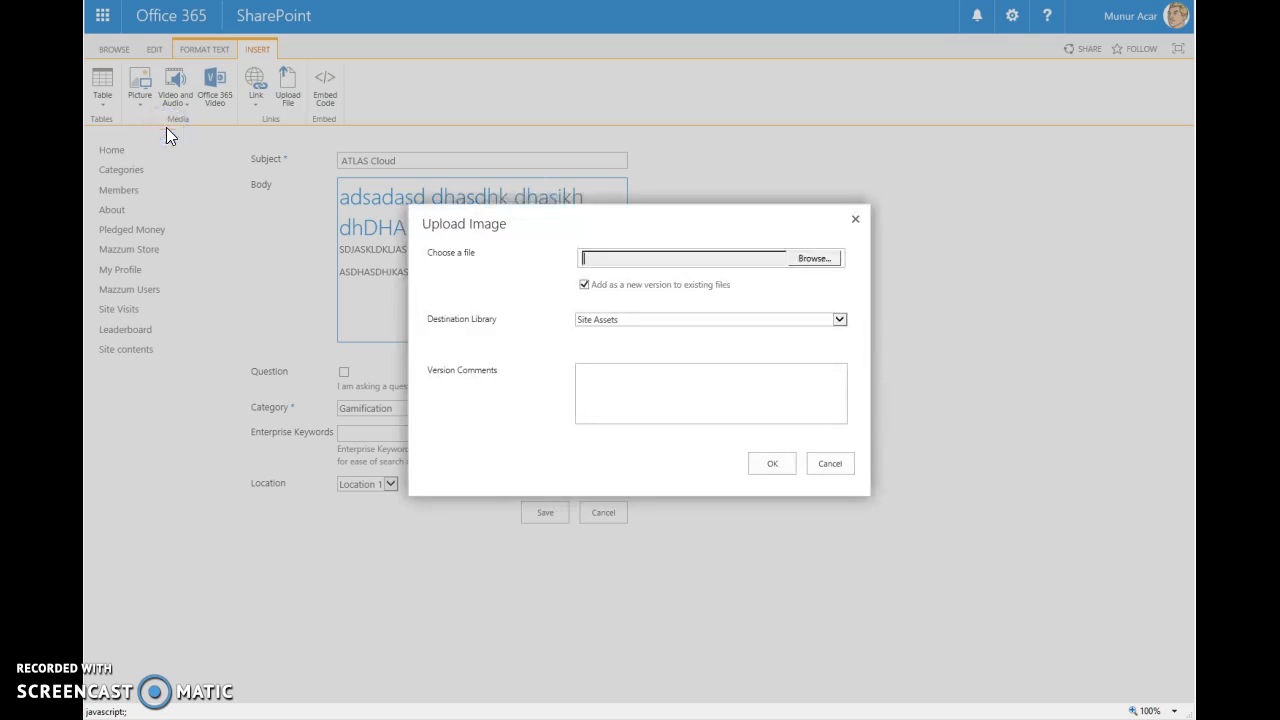
left_click(818, 259)
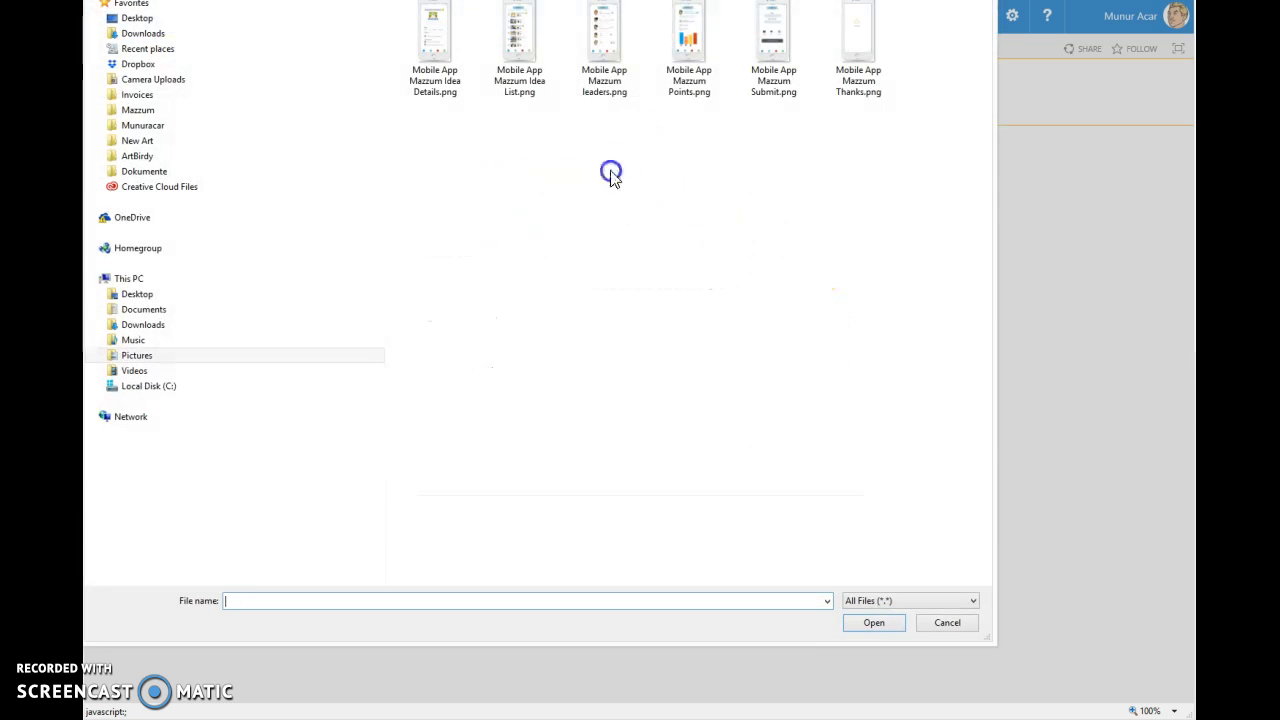
double_click(612, 64)
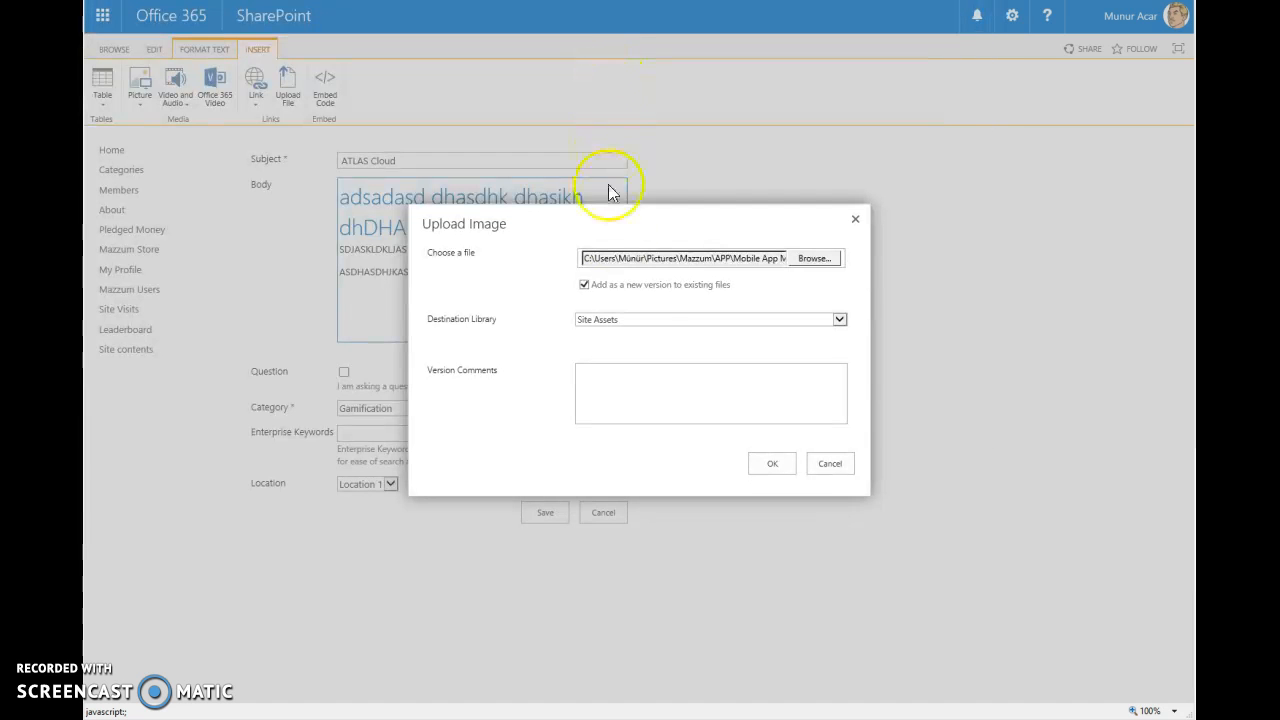
left_click(640, 320)
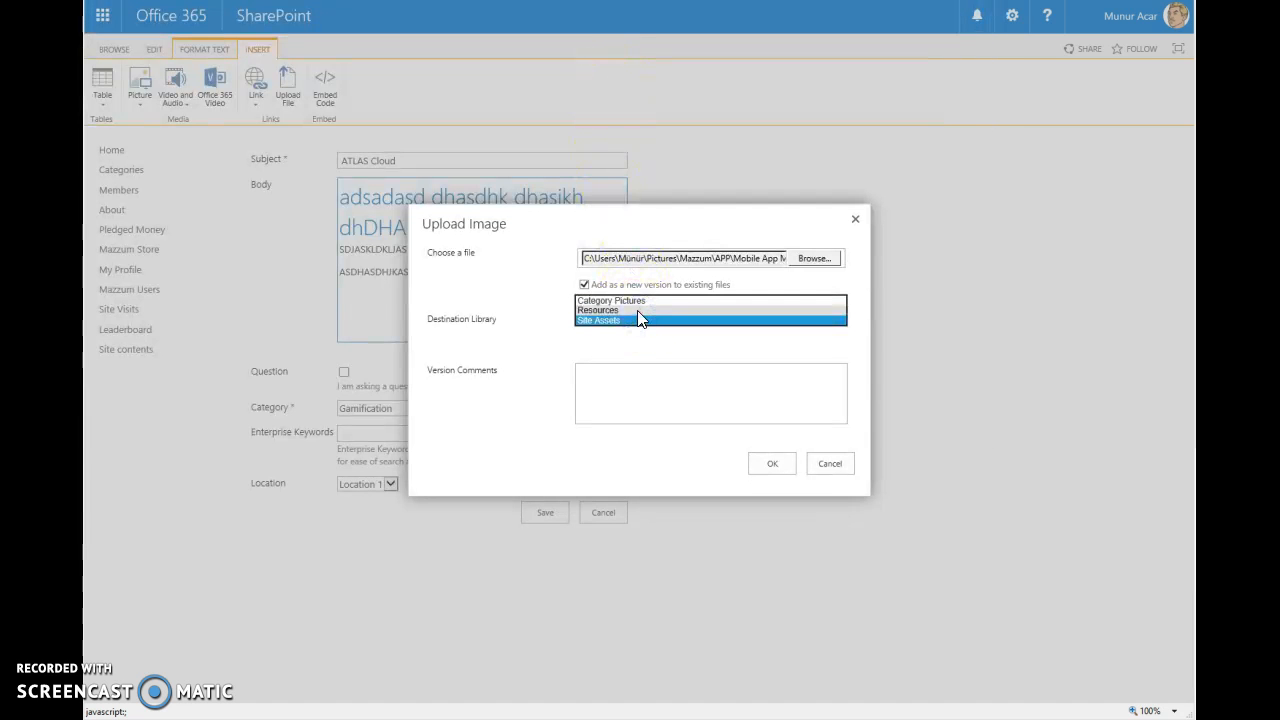
left_click(638, 311)
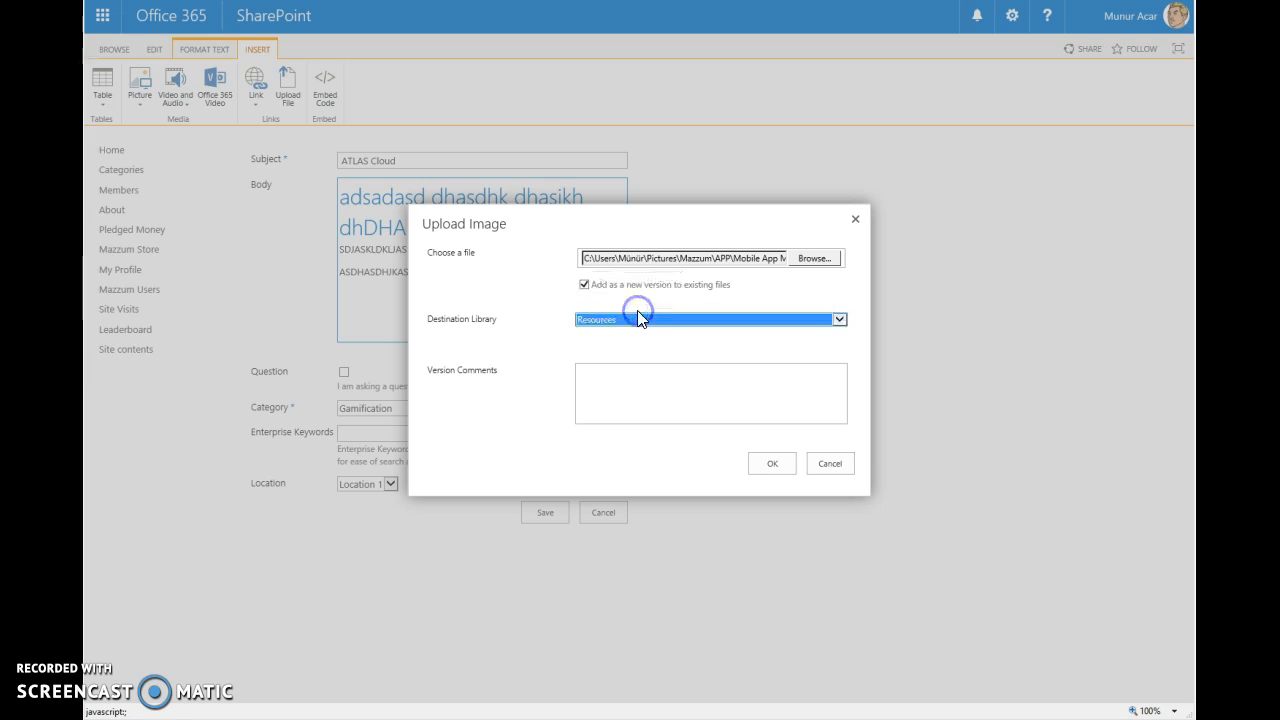
left_click(772, 463)
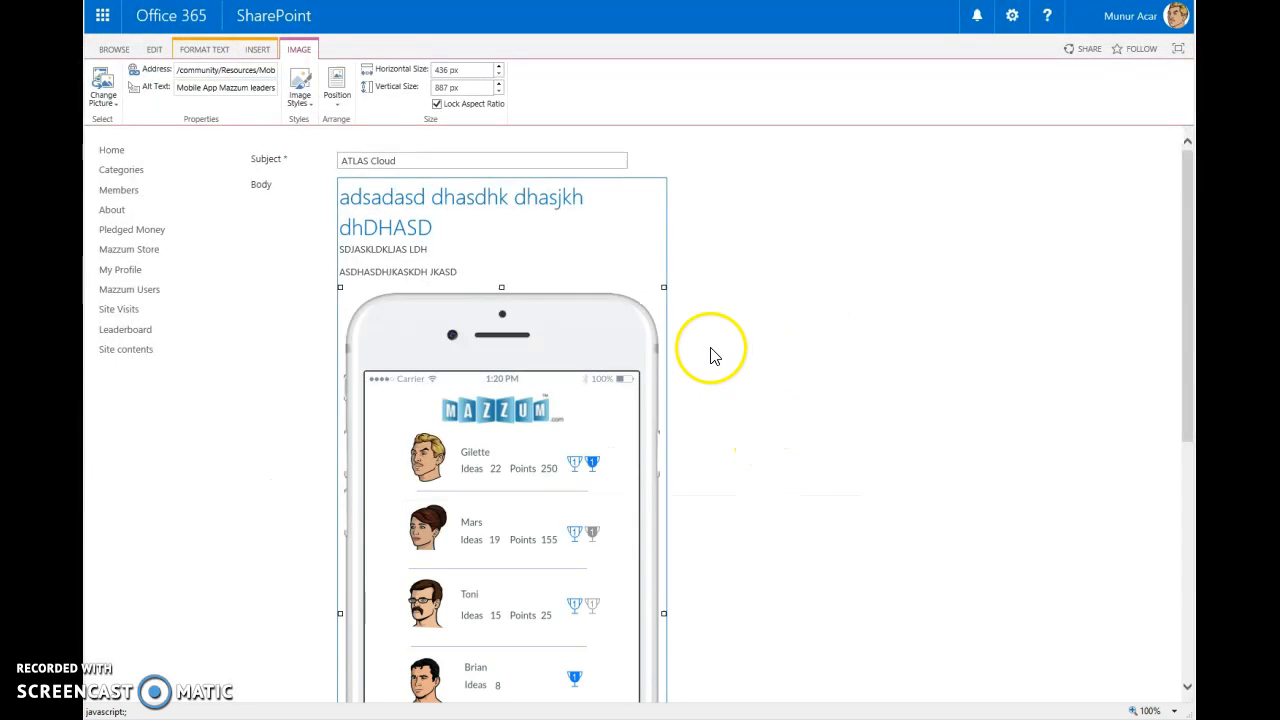
- Mark the idea as a question for other members and set its category to Happy Customers
scroll(763, 340, "down", 2)
scroll(763, 340, "down", 4)
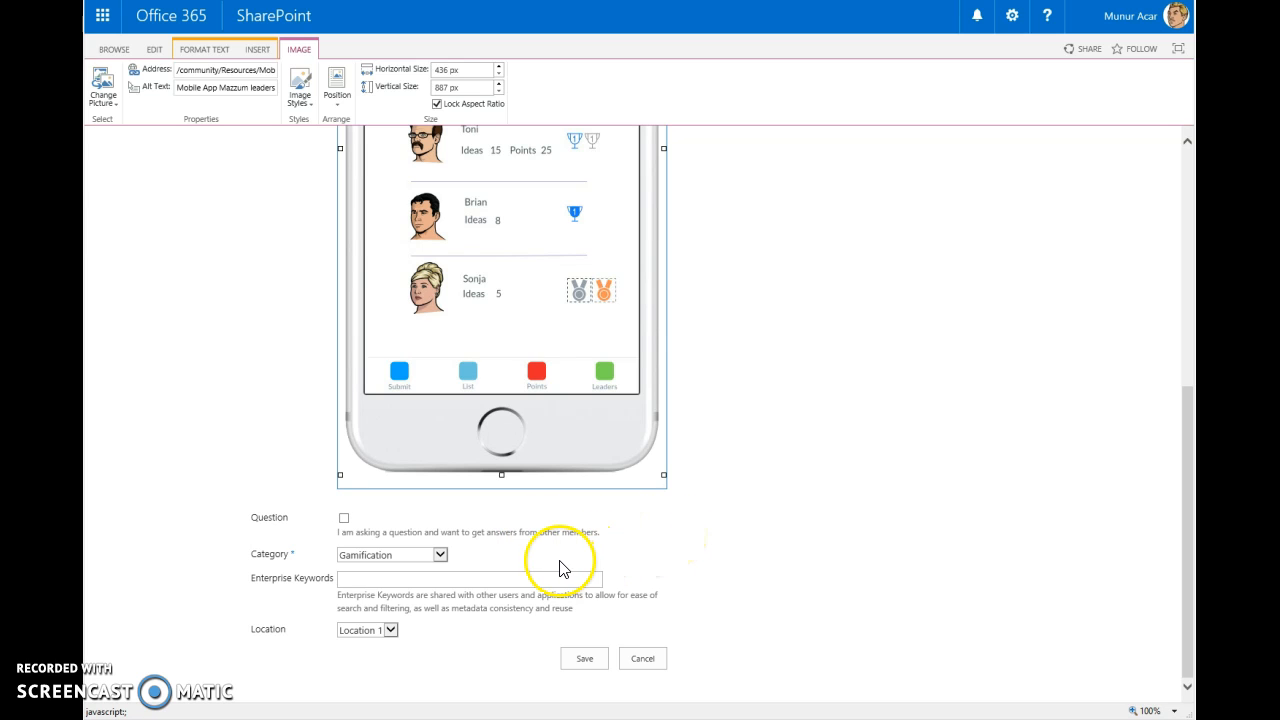
left_click(342, 519)
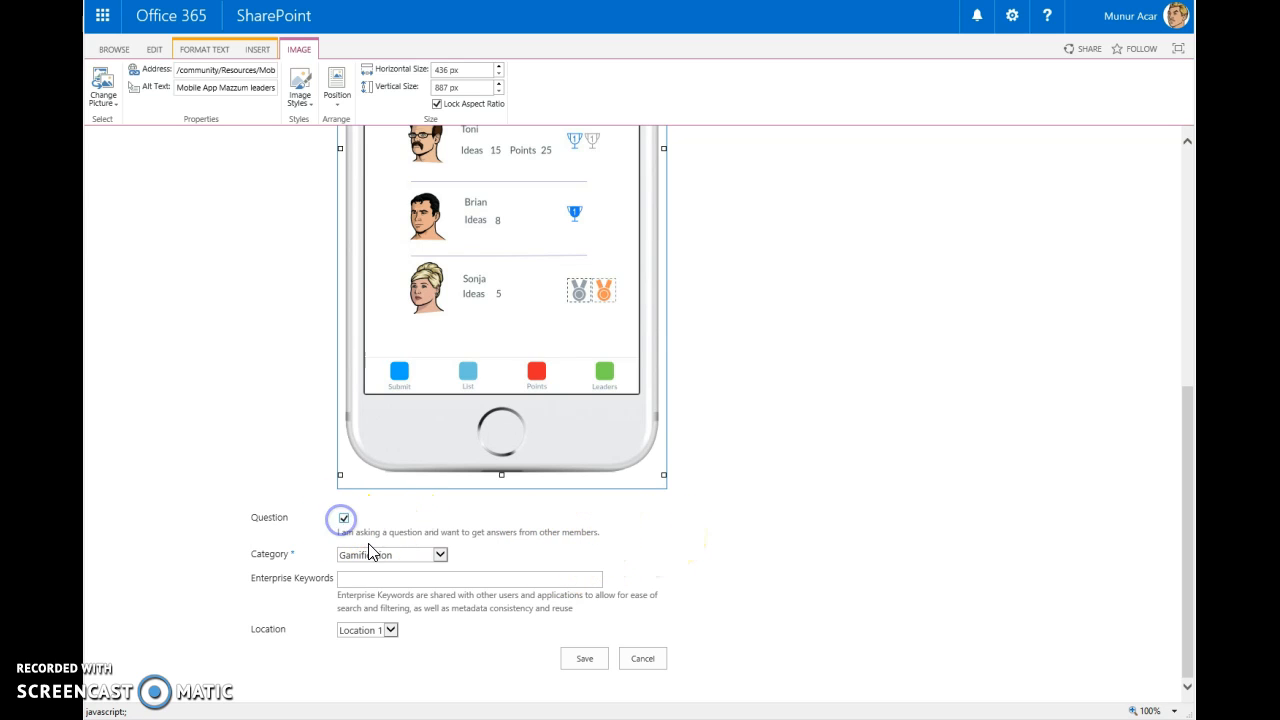
left_click(440, 555)
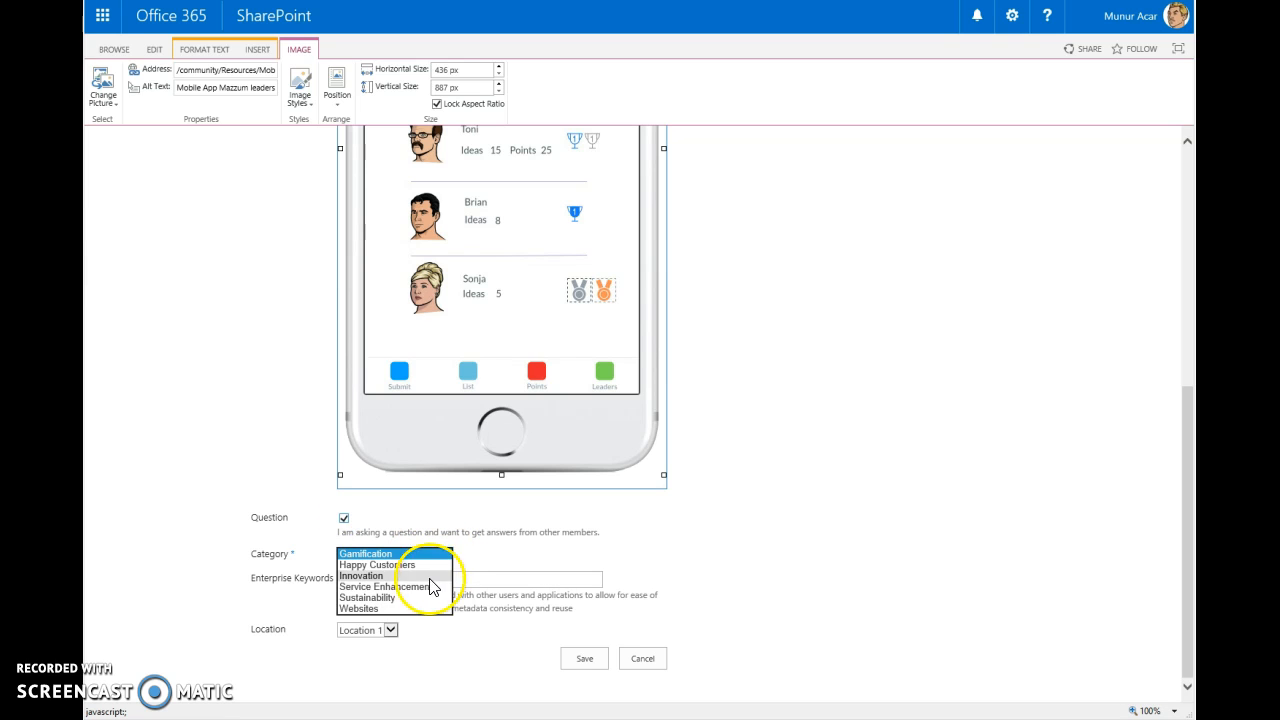
left_click(350, 565)
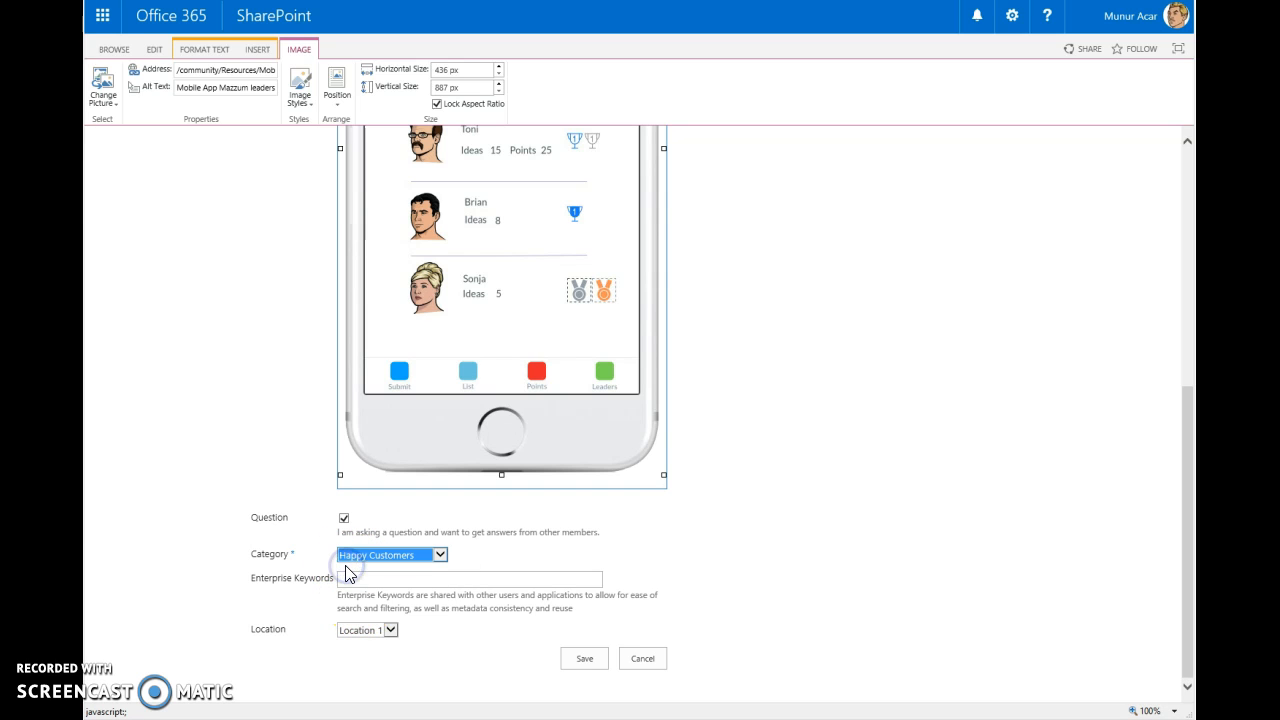
- Add the enterprise keywords "Mazzum" and "ABC" to the idea
left_click(355, 581)
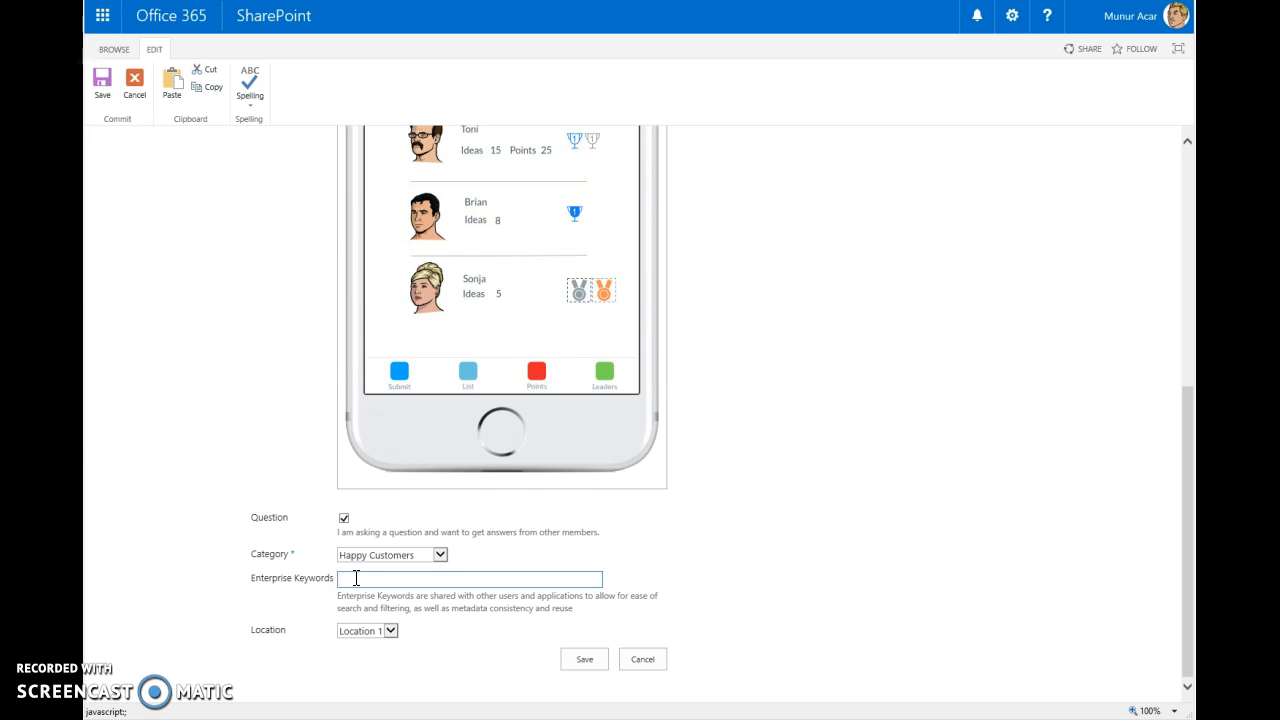
type("MAZ")
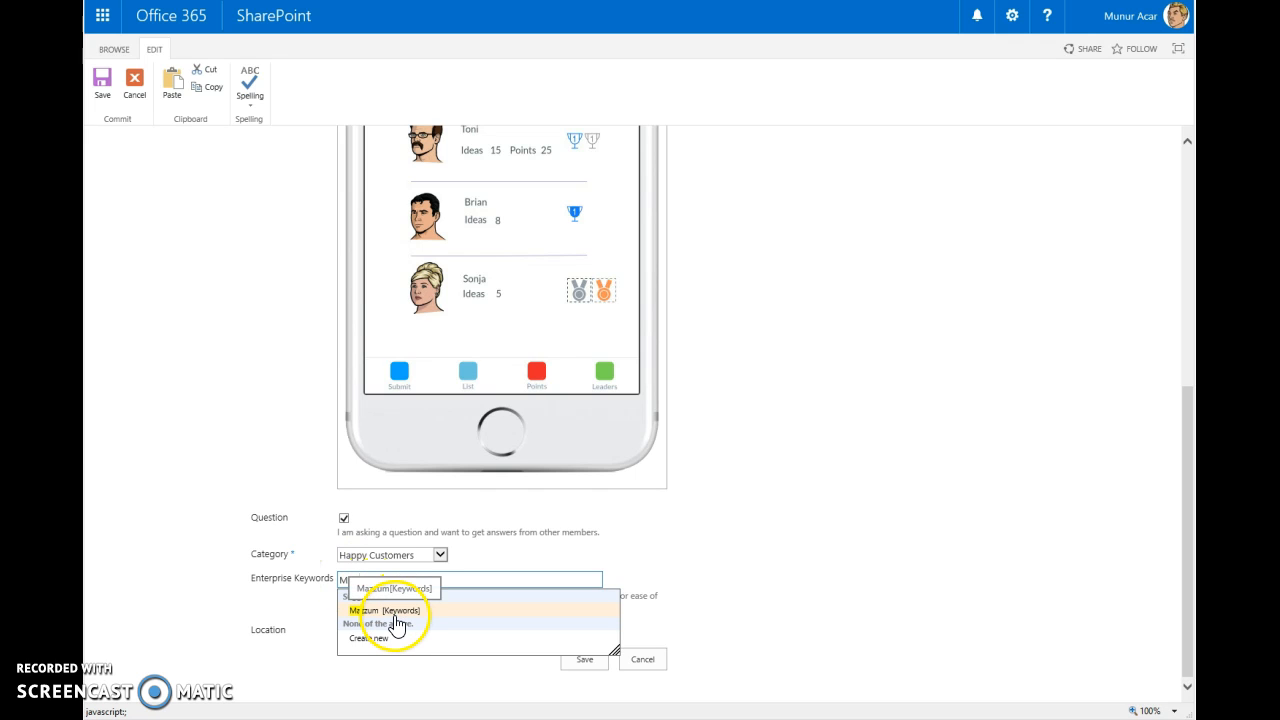
left_click(395, 615)
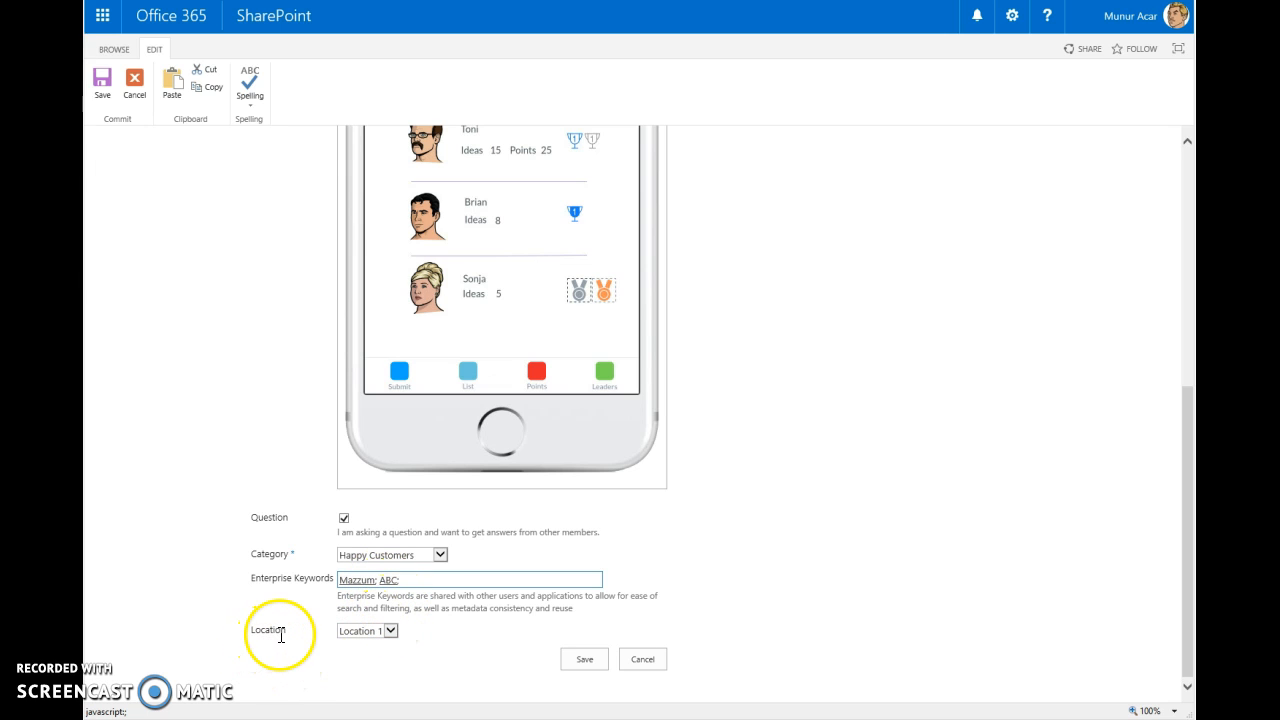
- Set the idea's location to Location 2 and save the idea
left_click(385, 633)
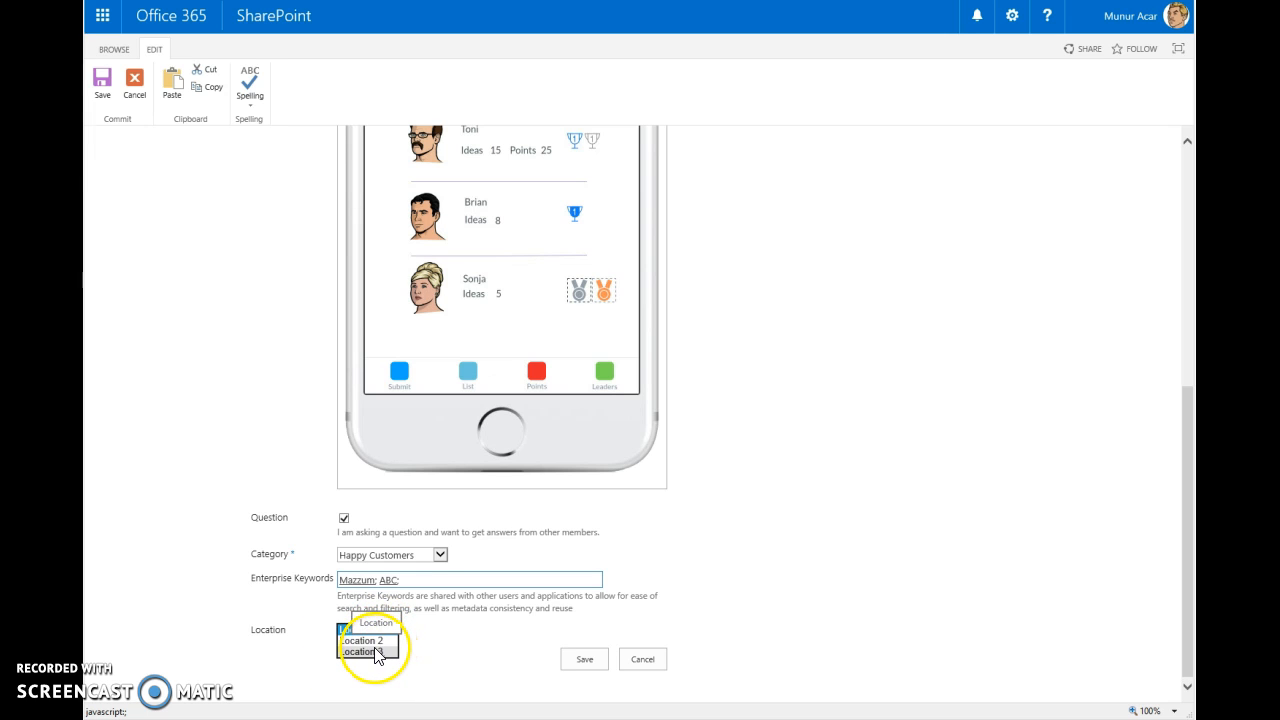
left_click(453, 639)
left_click(389, 631)
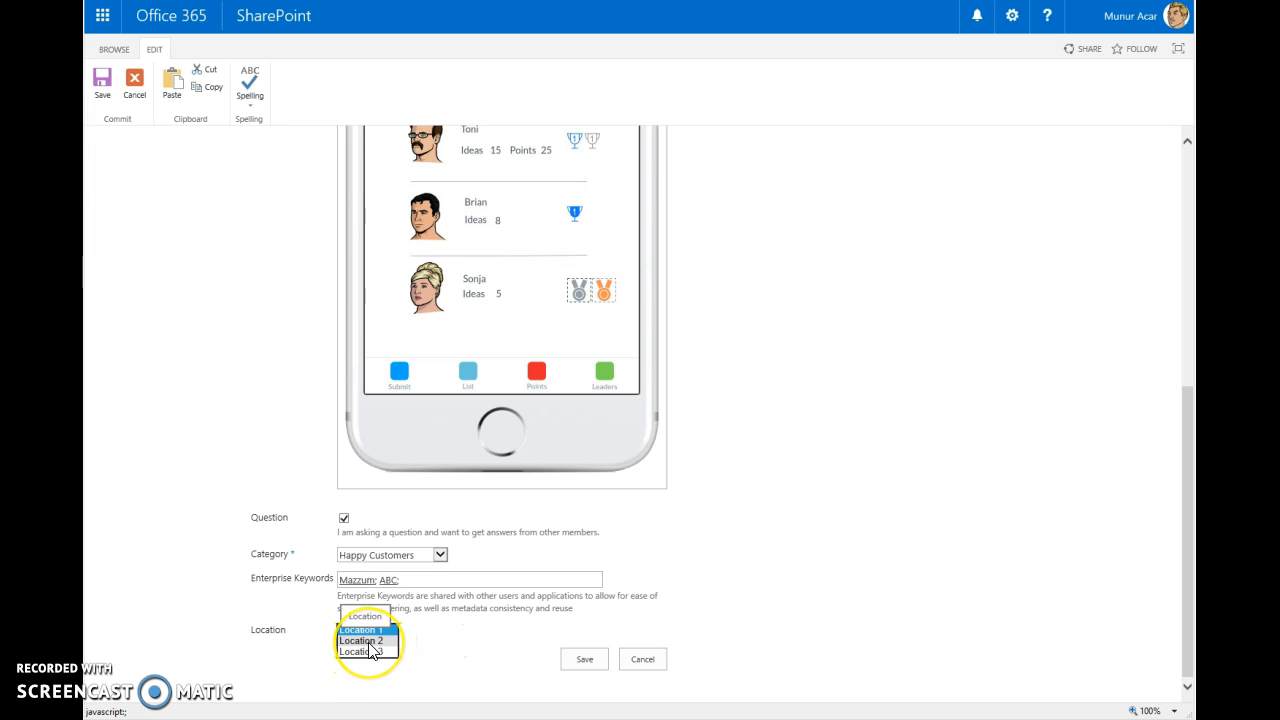
left_click(370, 641)
left_click(584, 661)
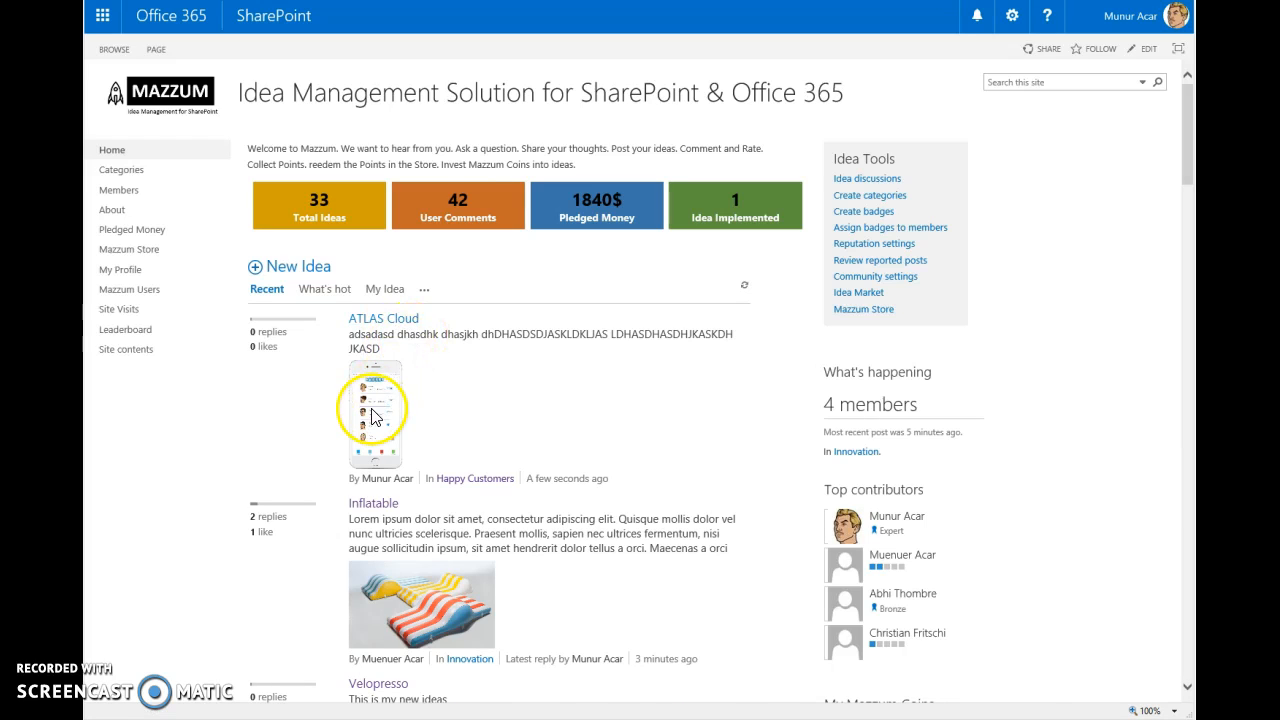
- Open the new ATLAS Cloud idea from the Recent list and check its heading, body lines and picture
left_click_drag(286, 357, 254, 342)
left_click(285, 393)
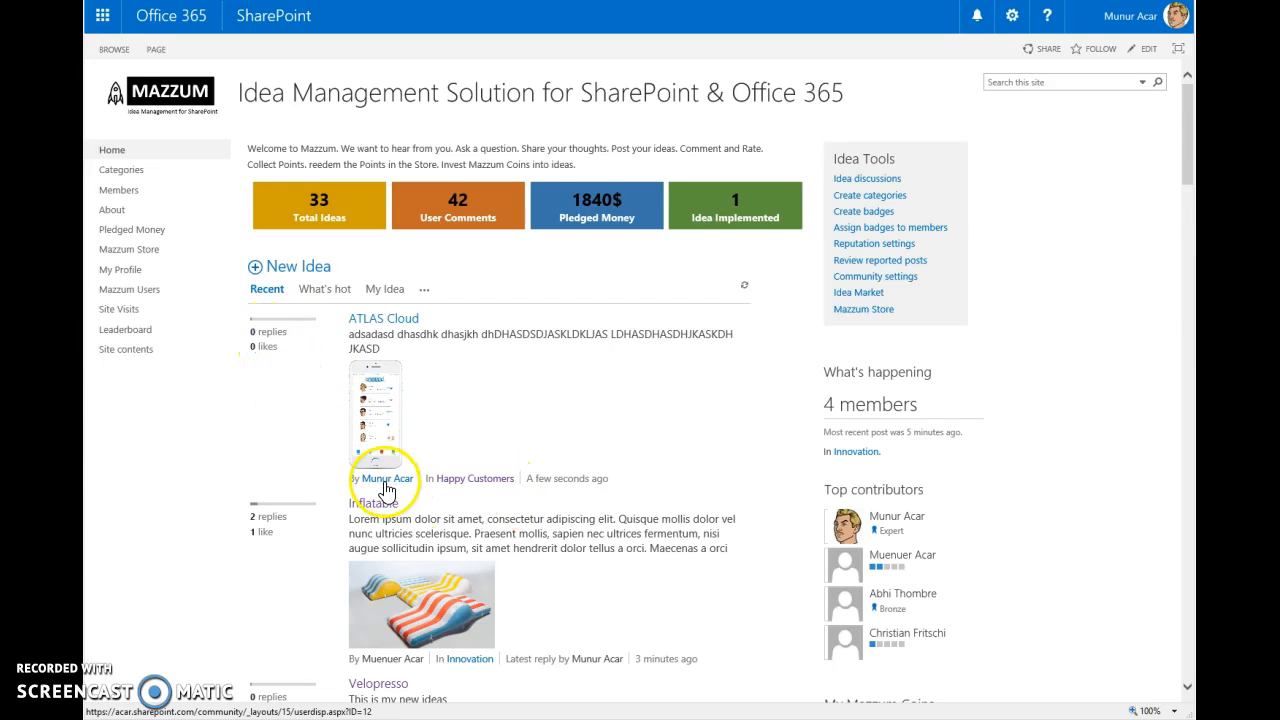
mouse_move(380, 485)
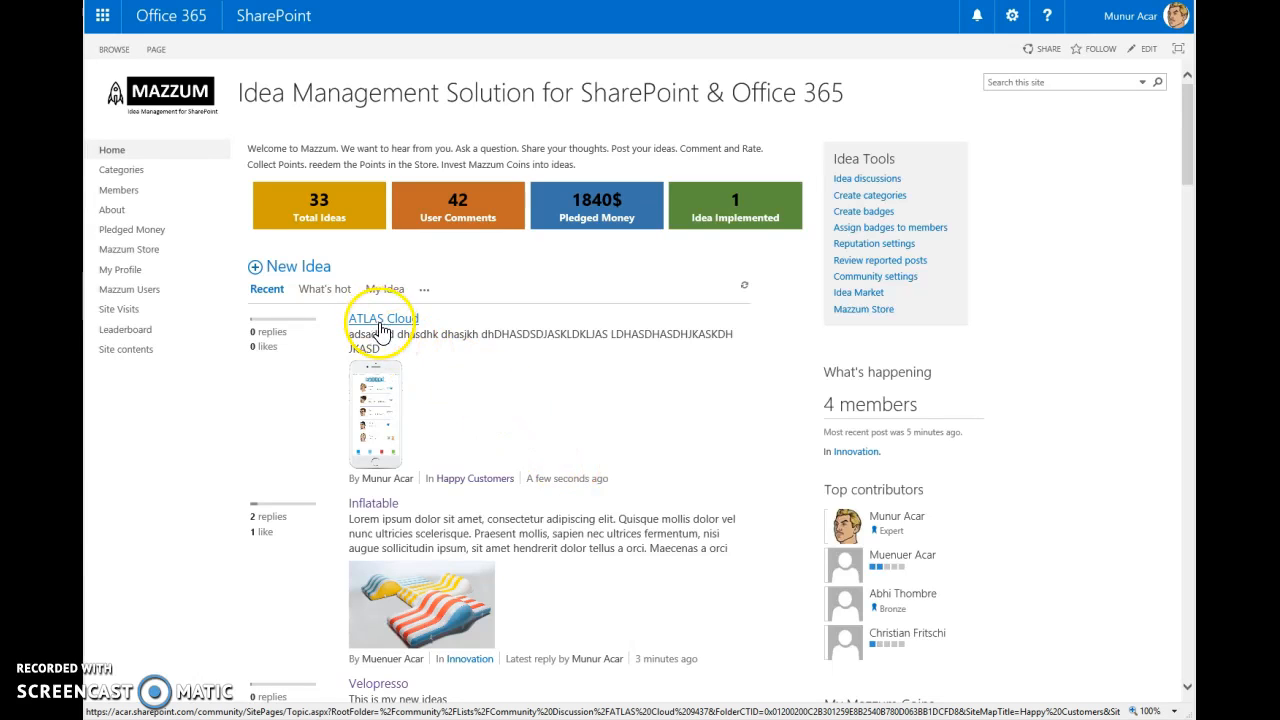
left_click(381, 329)
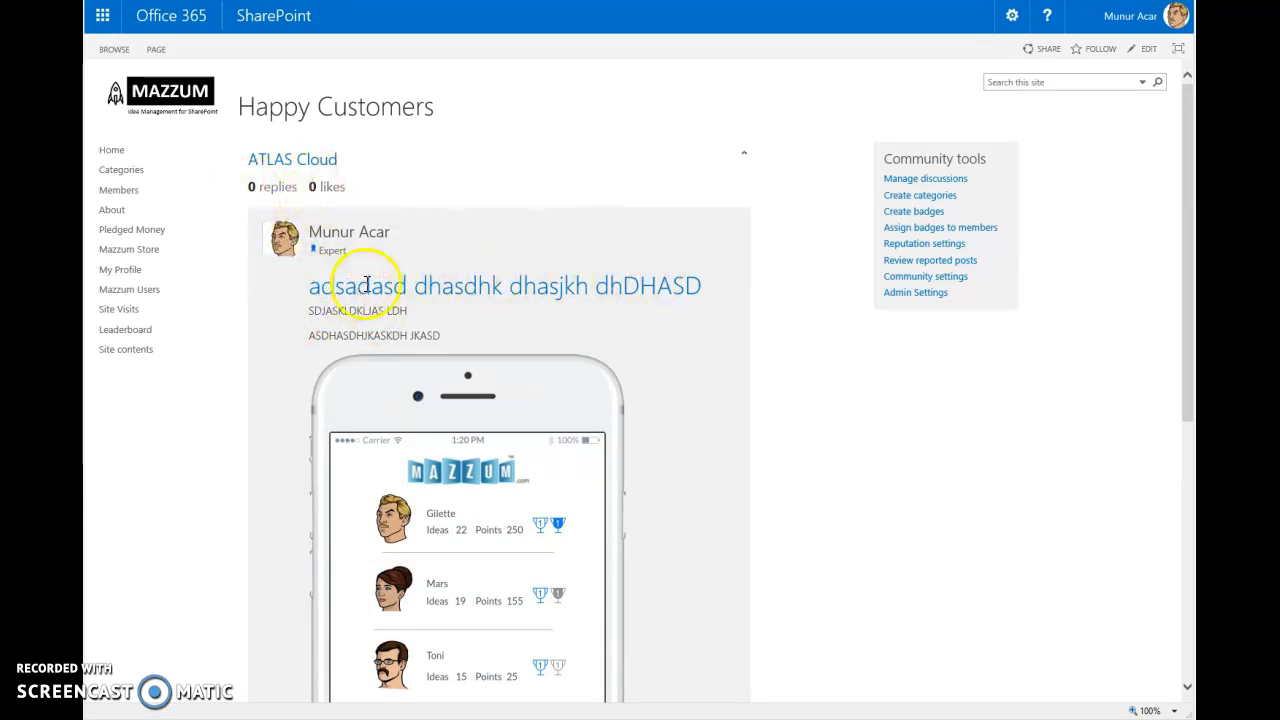
scroll(330, 270, "down", 1)
left_click_drag(312, 189, 704, 190)
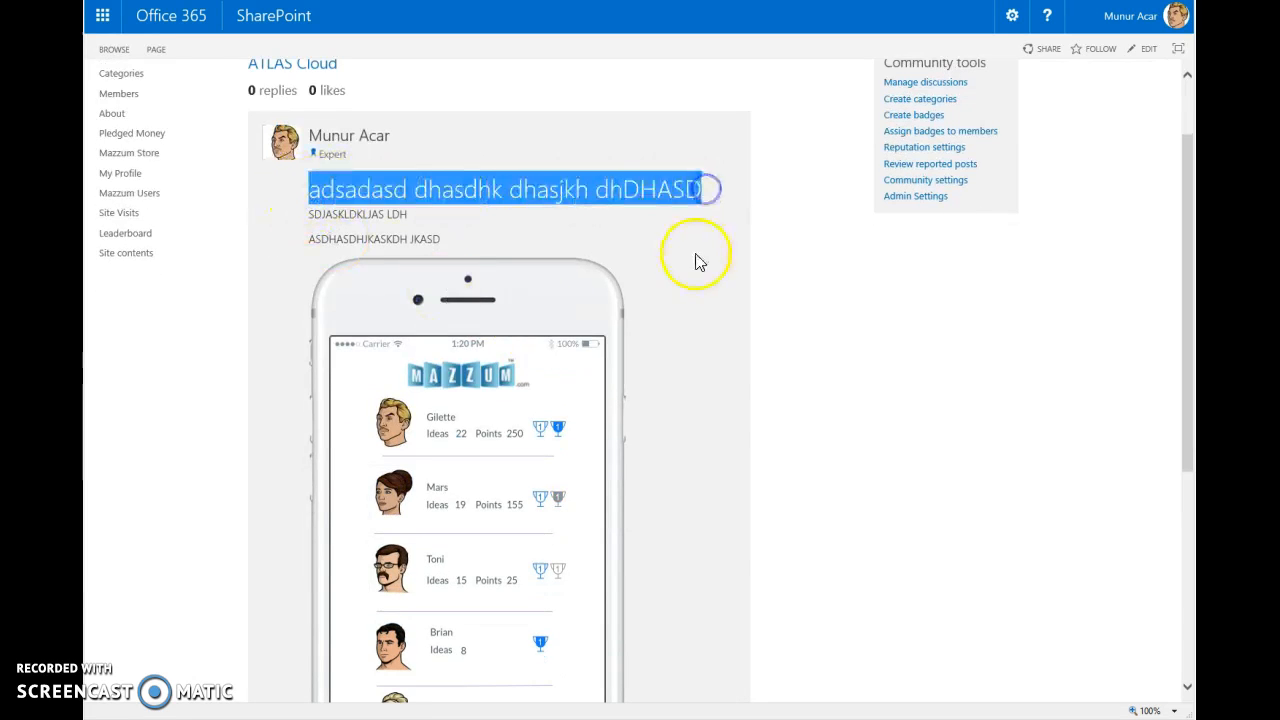
left_click(695, 256)
left_click_drag(307, 214, 428, 238)
left_click(637, 232)
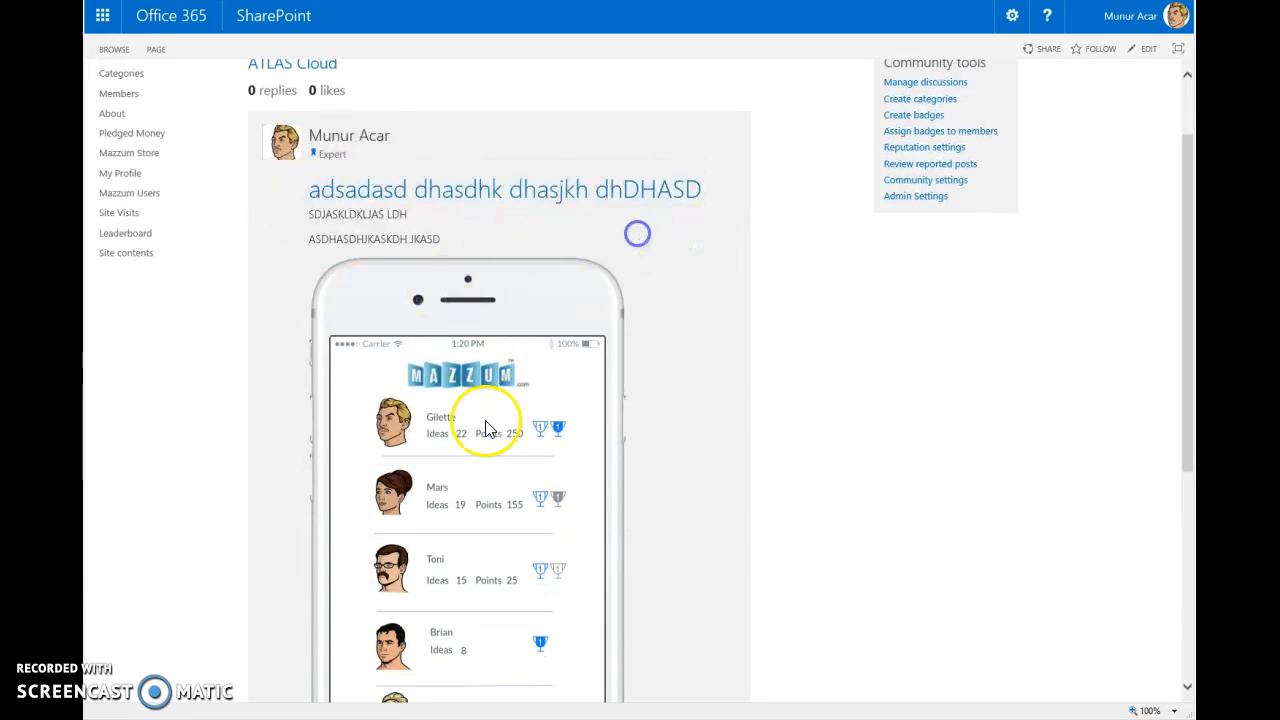
scroll(520, 425, "down", 4)
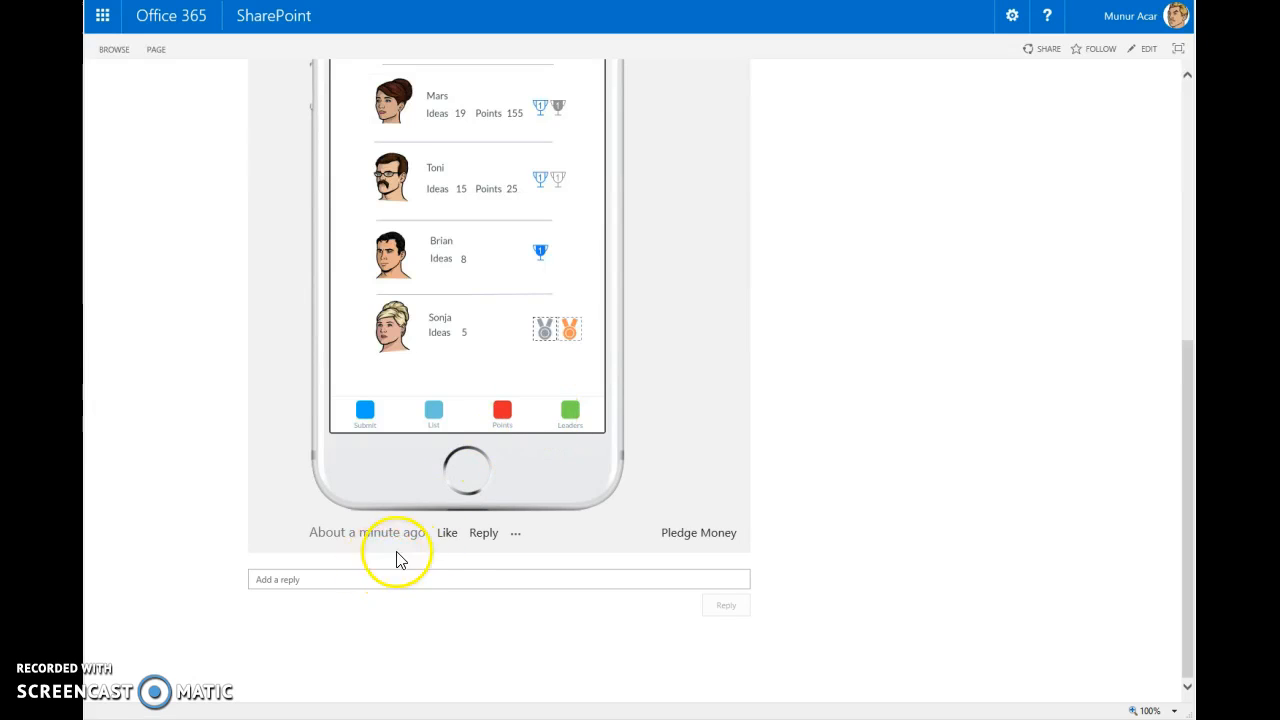
- Like the ATLAS Cloud idea and take the like back
left_click(447, 534)
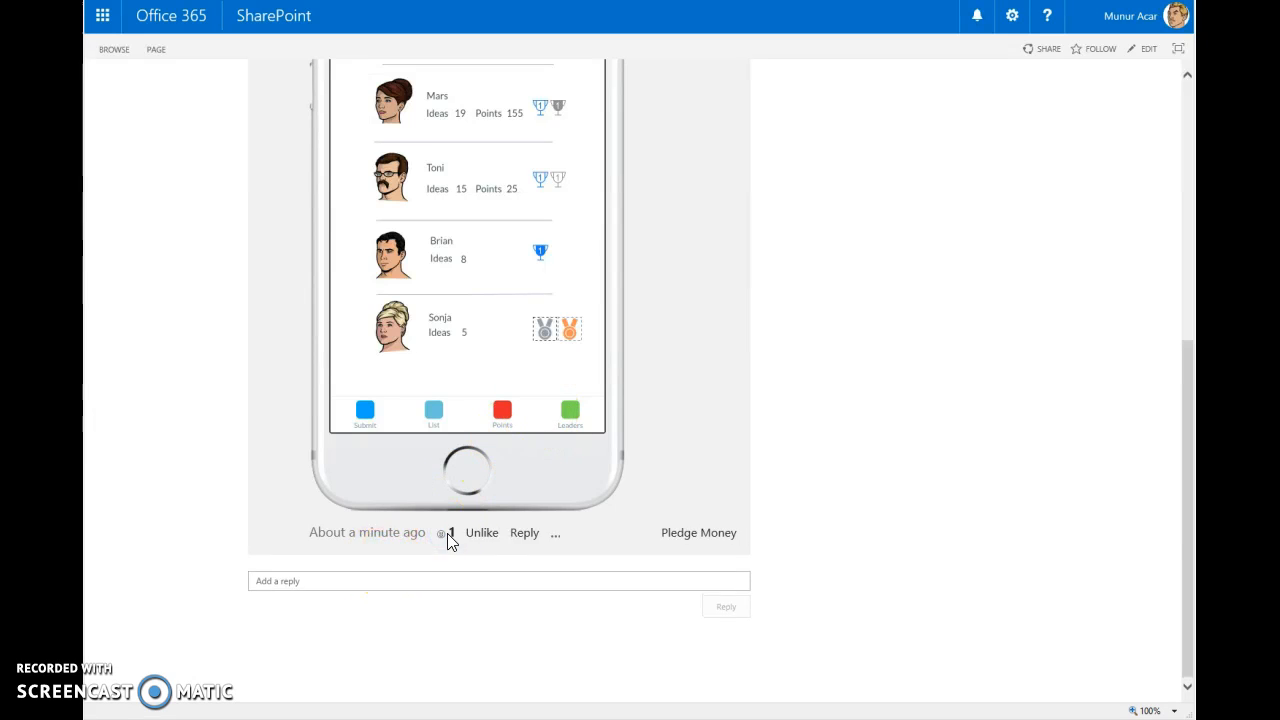
left_click(482, 540)
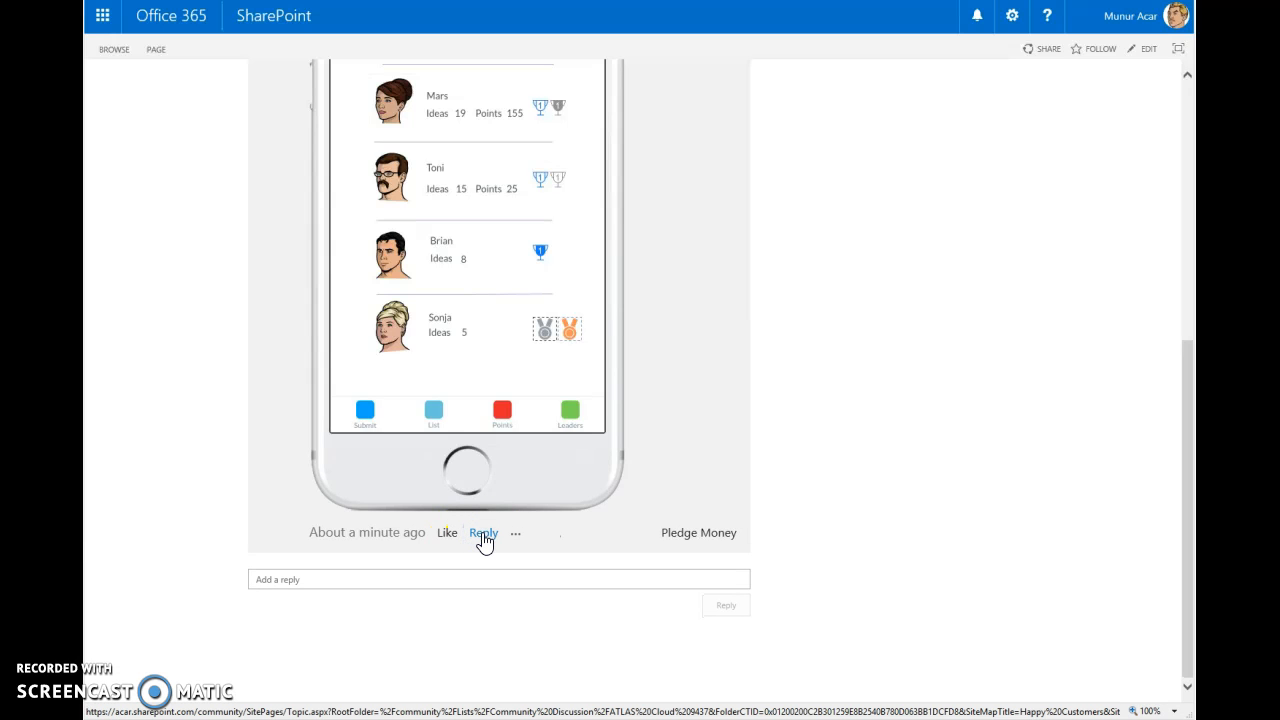
left_click(449, 539)
- Post the reply "dashdasdasdasd" to the ATLAS Cloud idea
left_click(481, 538)
type("dashdasdasdasd")
left_click(712, 618)
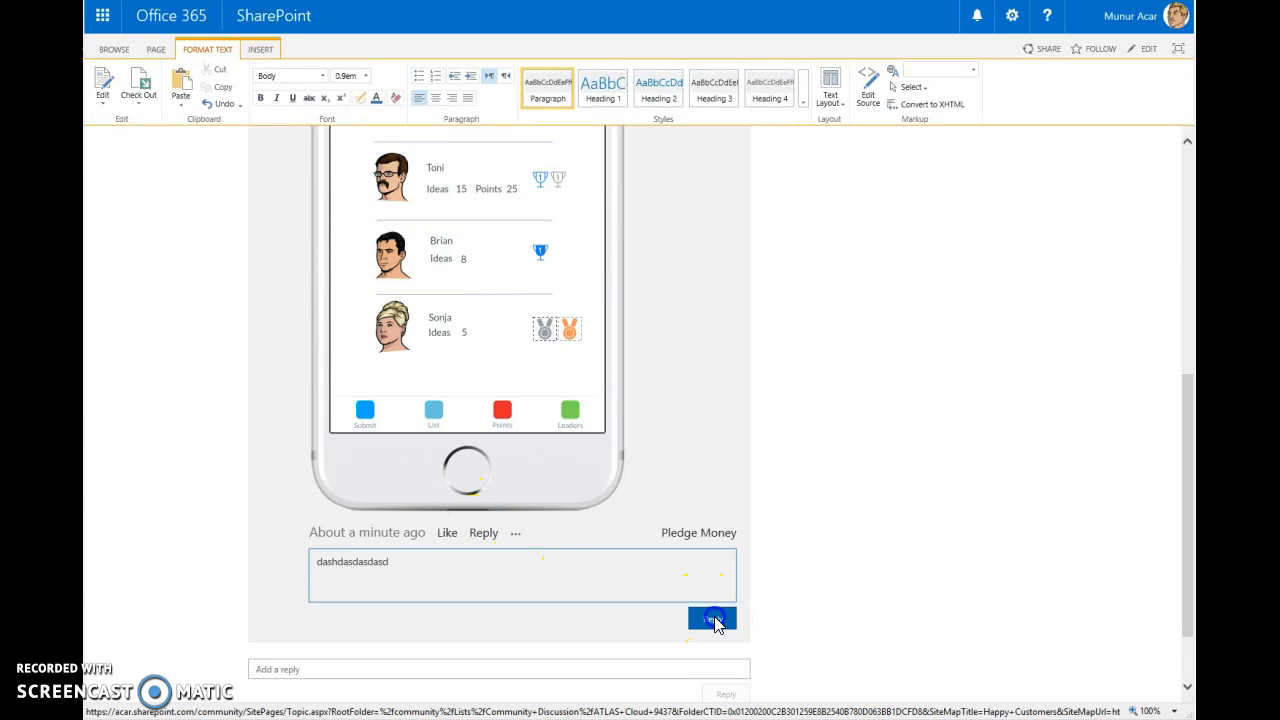
scroll(871, 529, "down", 2)
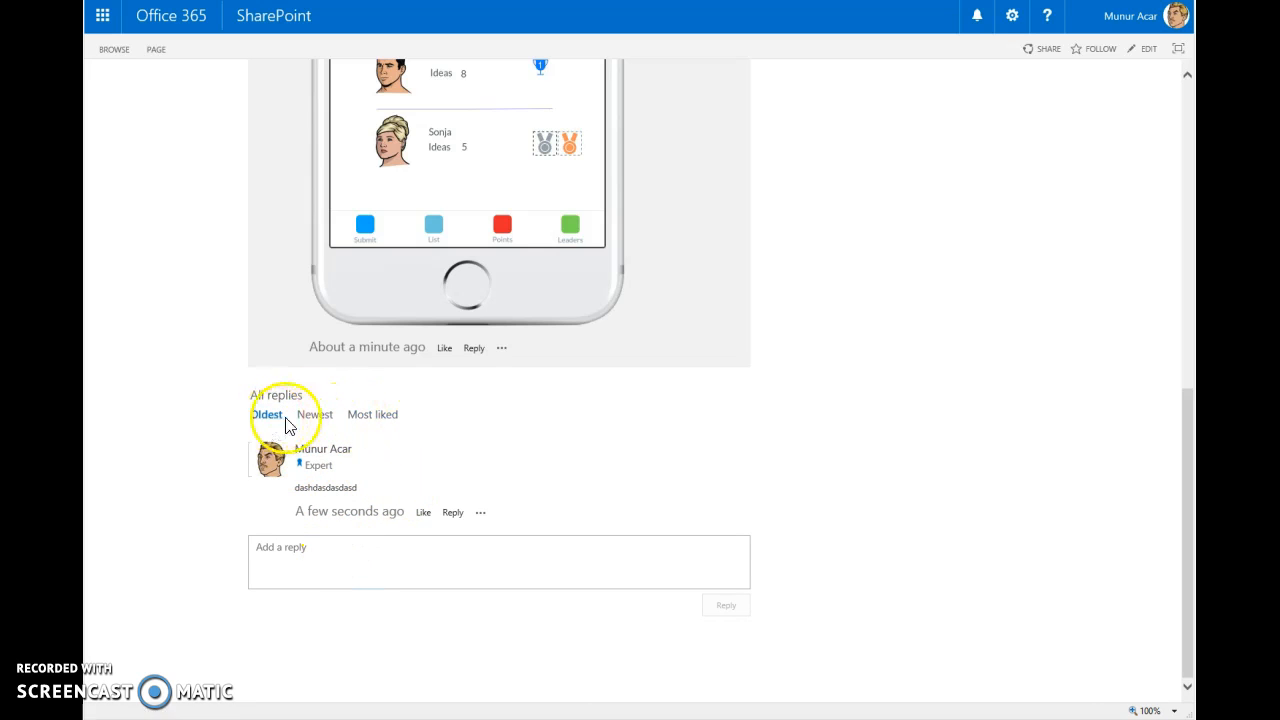
- Look through the ATLAS Cloud idea's further actions and report it to the moderator with the problem note "its"
left_click(502, 349)
left_click(578, 373)
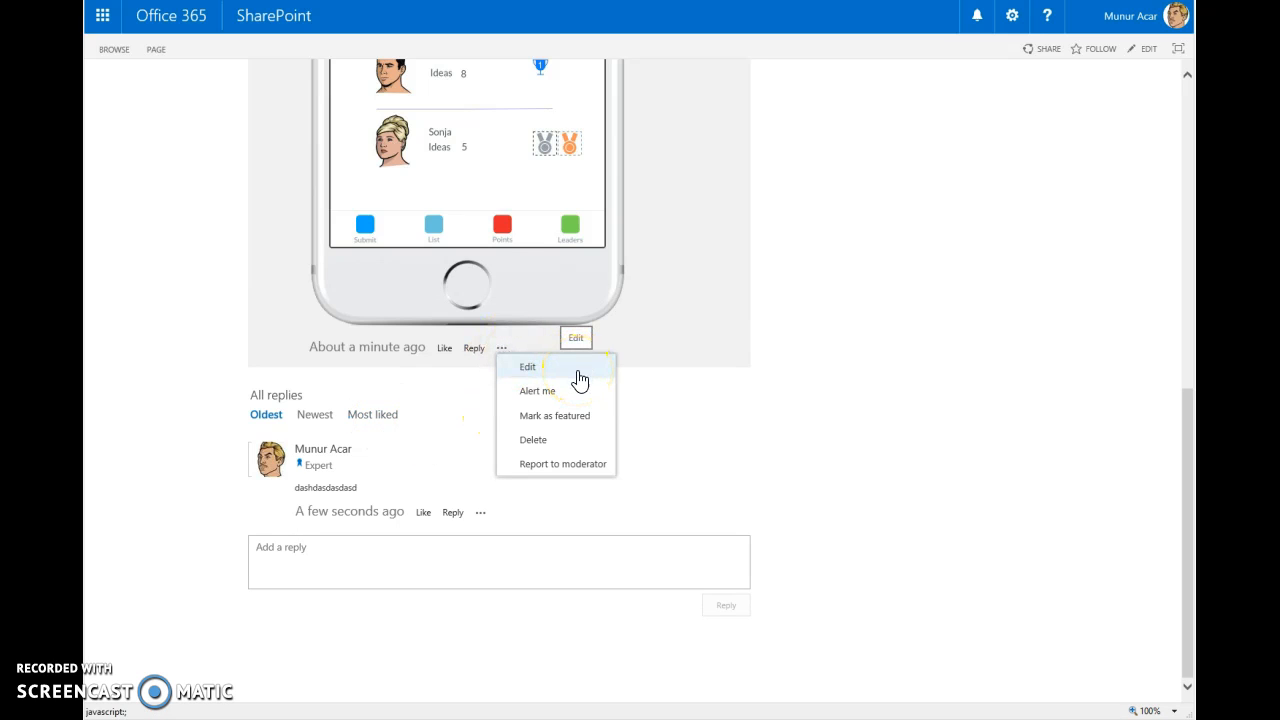
left_click(572, 398)
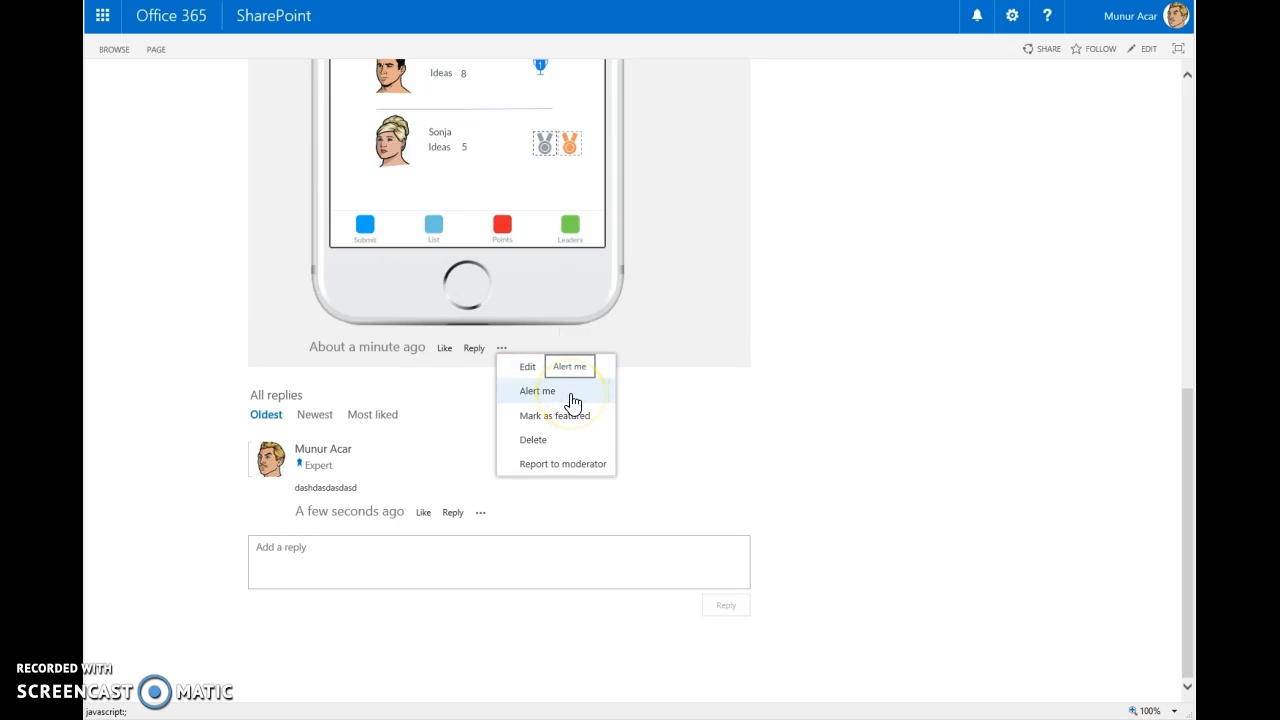
left_click(565, 399)
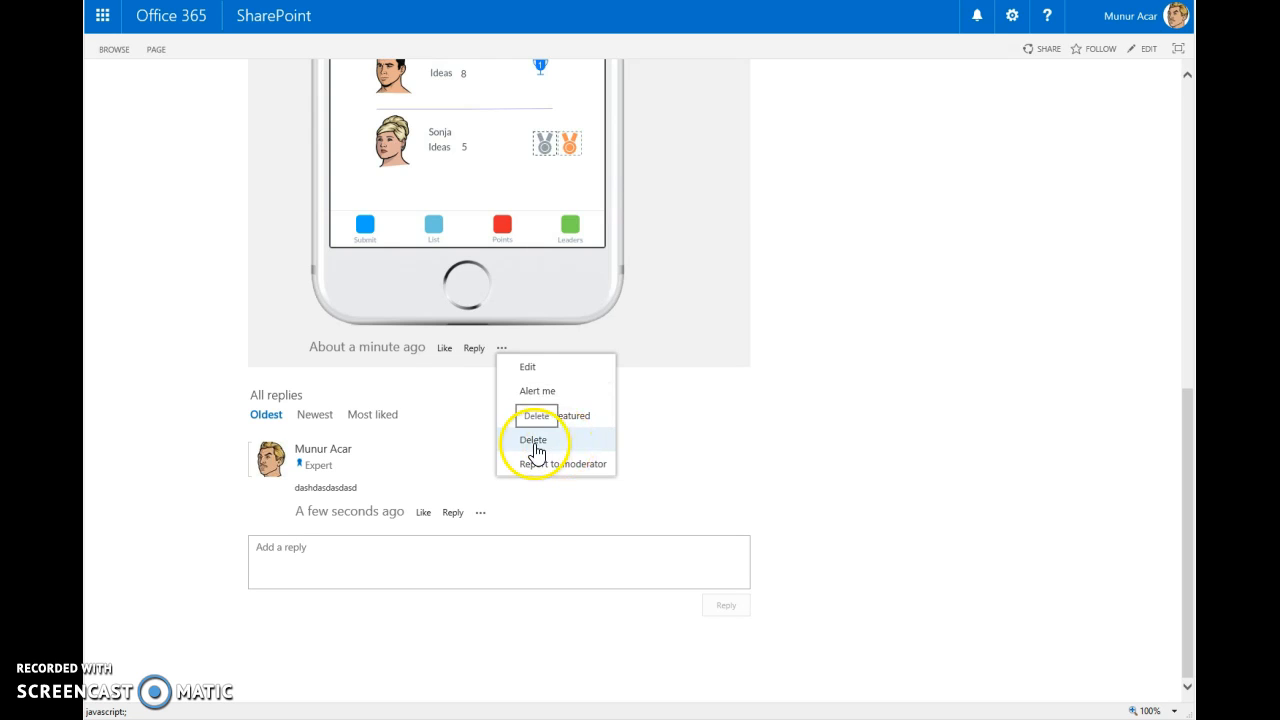
left_click(550, 466)
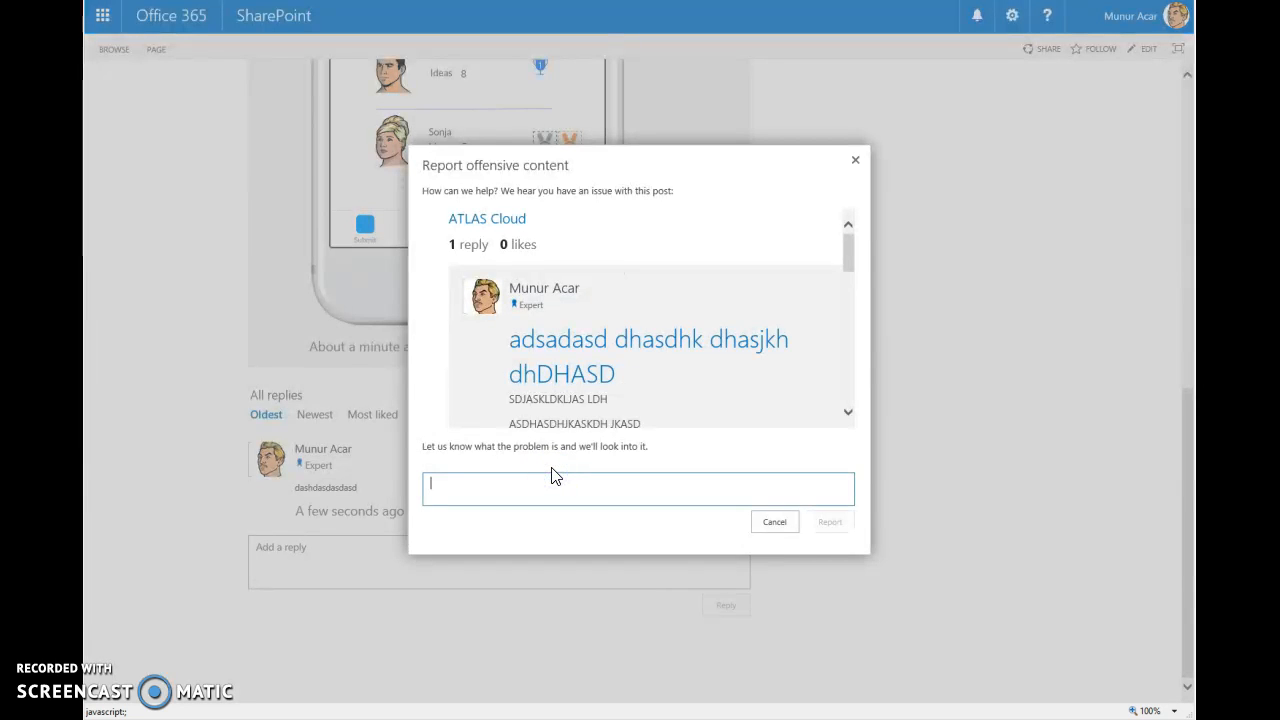
type("its spam")
left_click(829, 522)
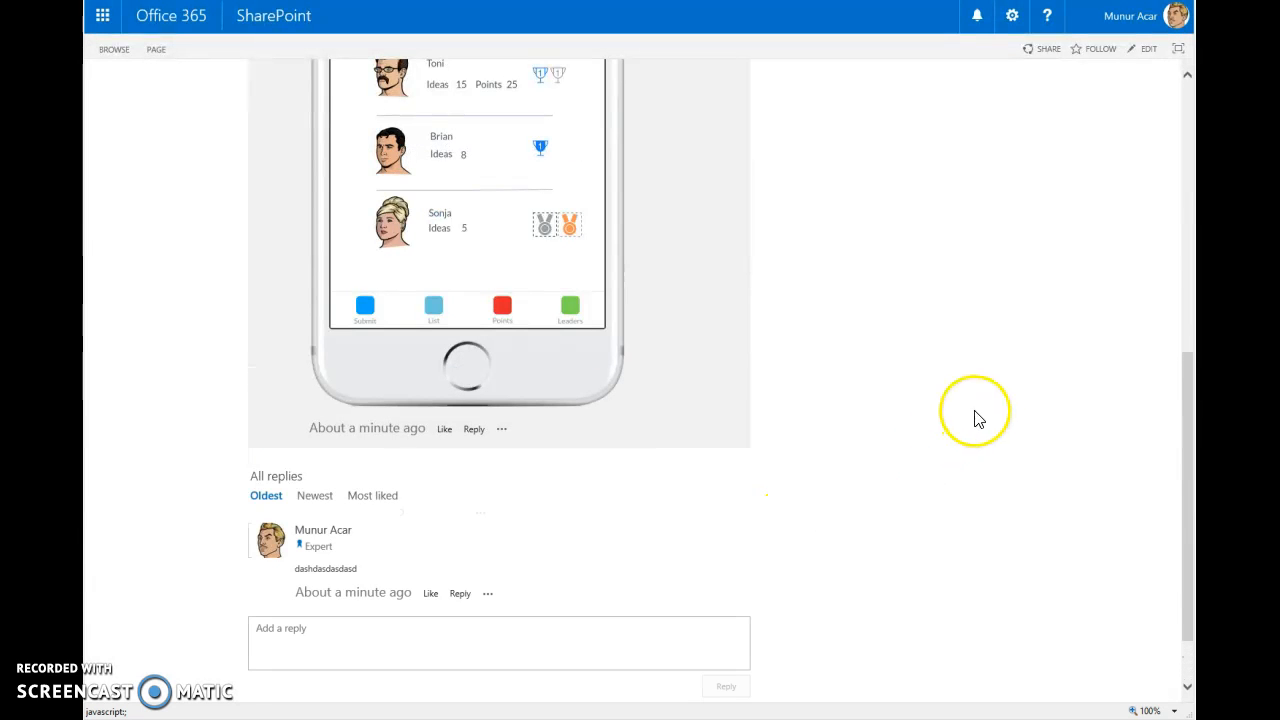
- Look over the ATLAS Cloud idea and its replies, and return to the Mazzum home page
scroll(990, 403, "up", 6)
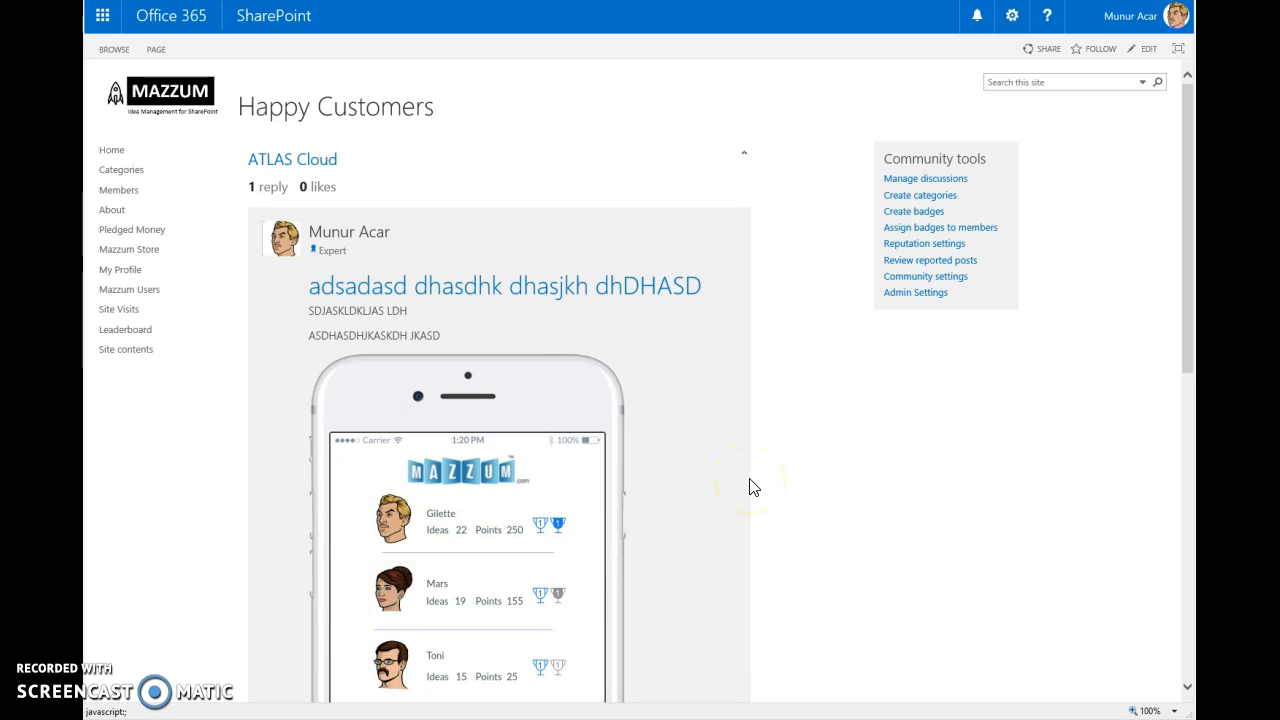
left_click(848, 463)
scroll(848, 463, "down", 7)
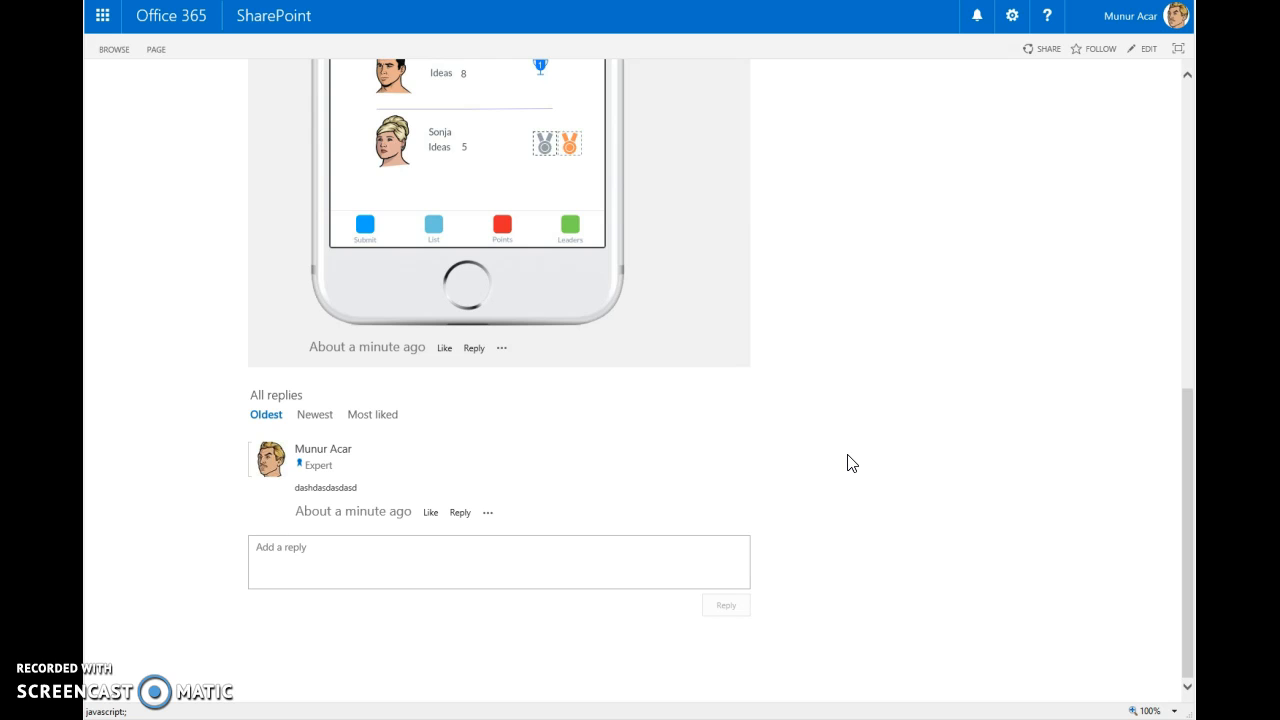
left_click(911, 448)
scroll(911, 451, "up", 10)
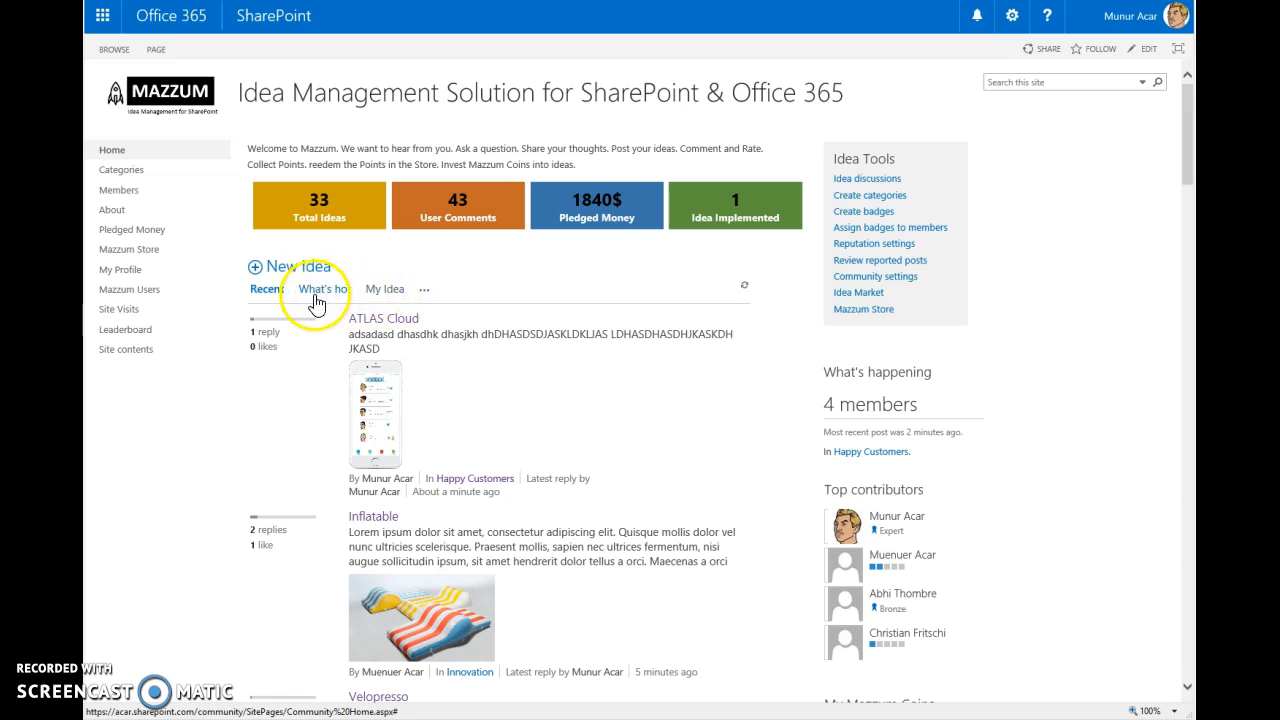
- View the What's hot and My Idea lists on the home page and show the additional list filters
left_click(322, 300)
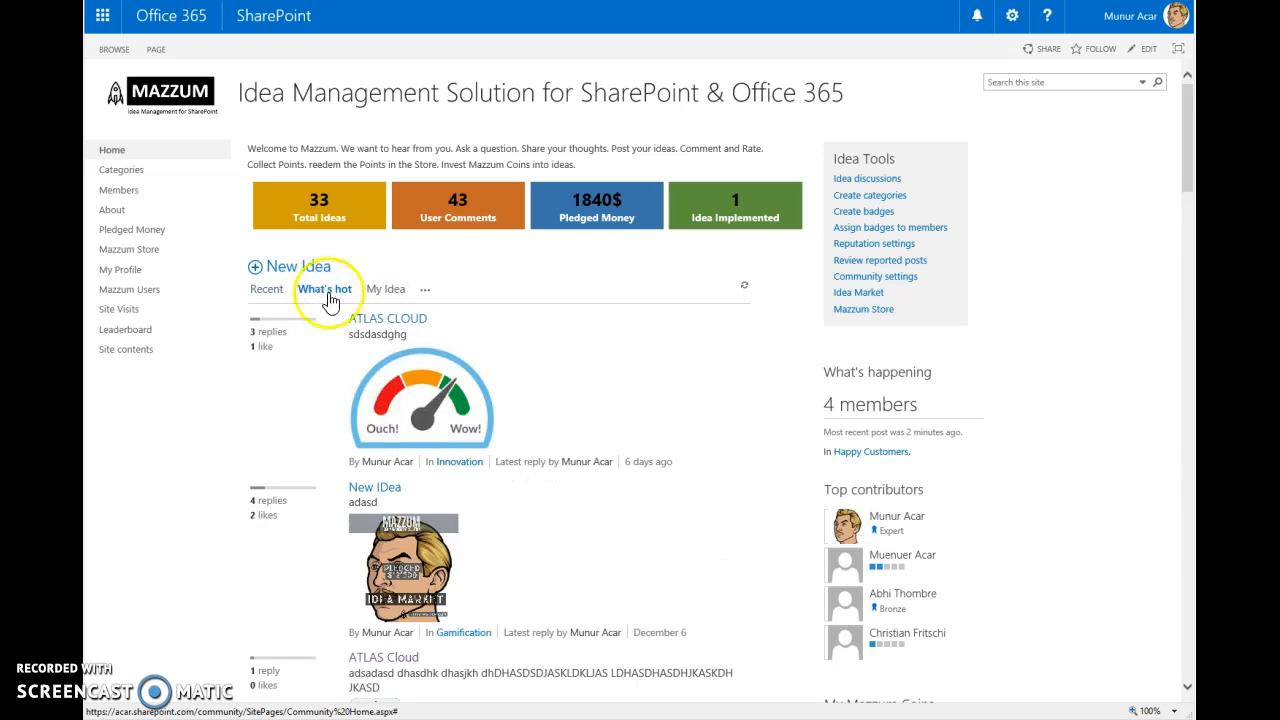
left_click(385, 291)
left_click(424, 289)
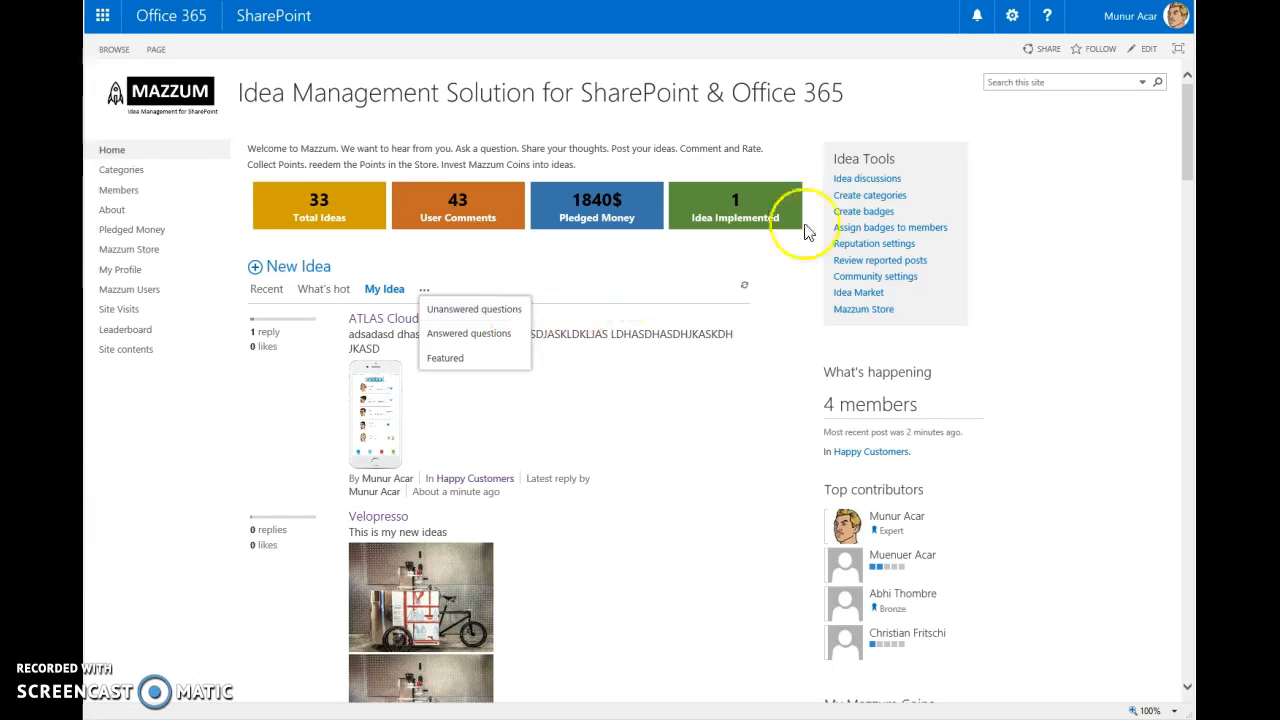
- Examine the site's sharing invitation with its email and permission level options, and close it without inviting anyone
left_click(1041, 50)
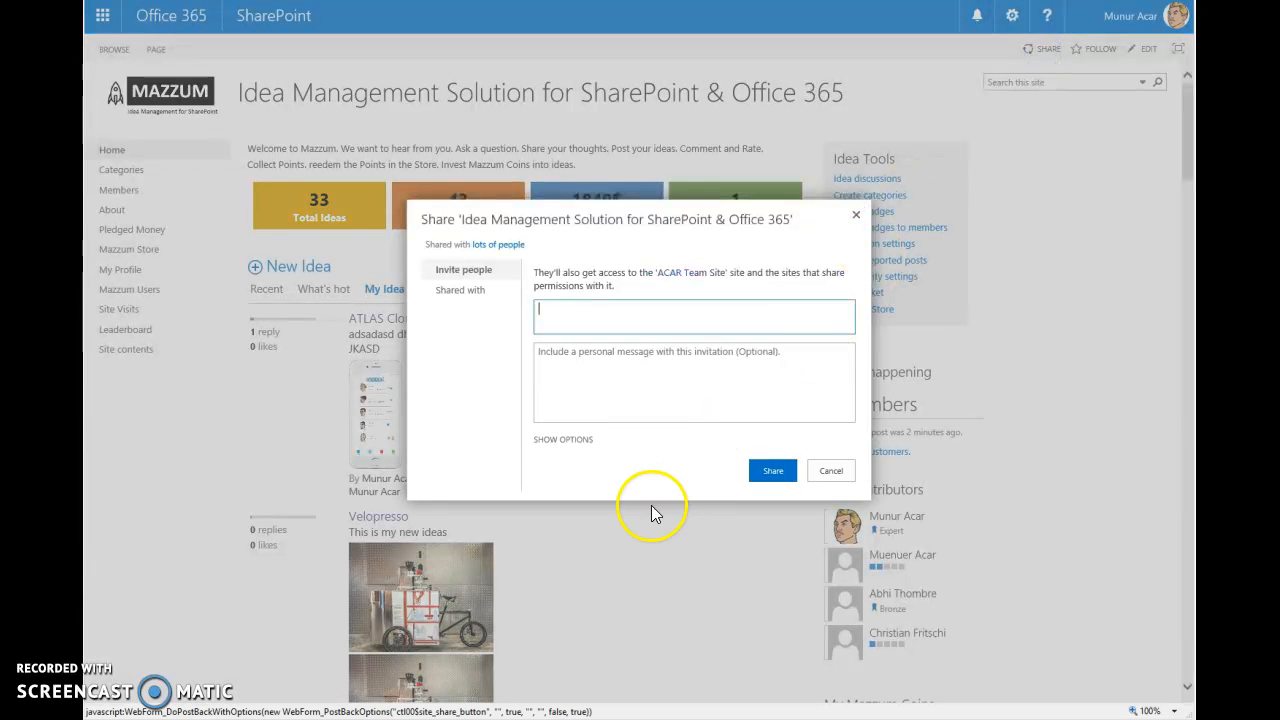
left_click(563, 439)
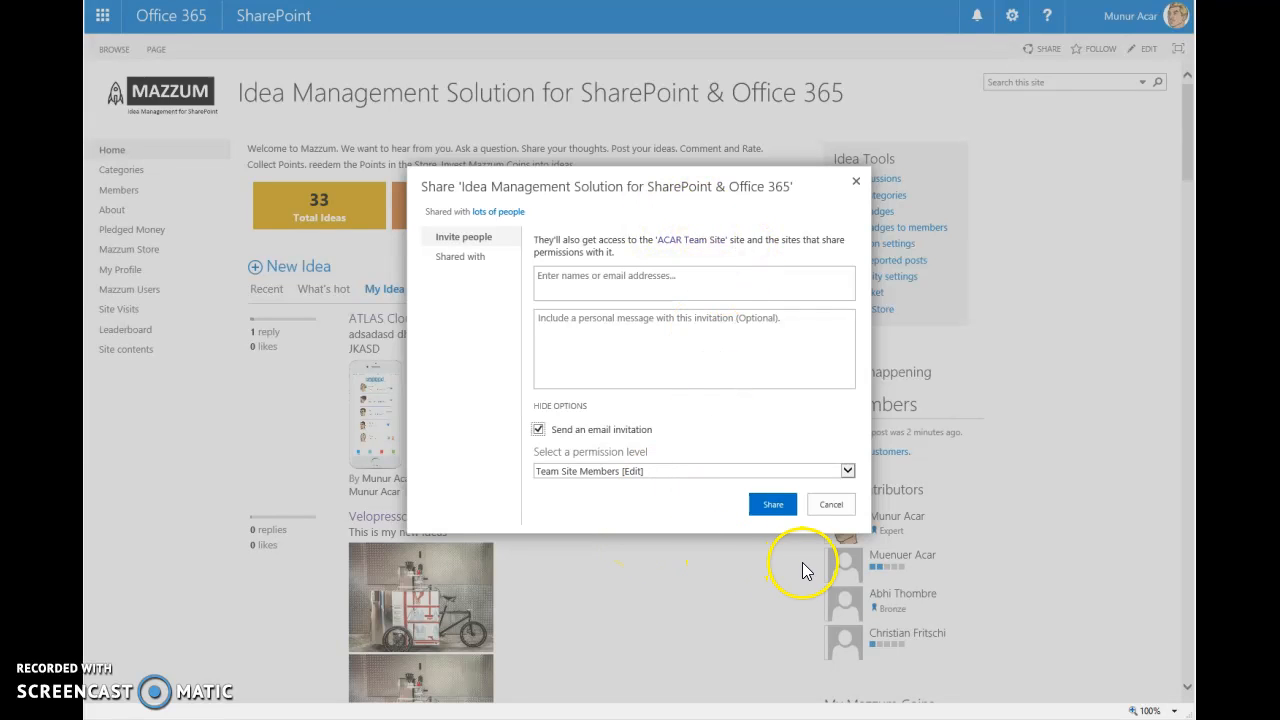
left_click(826, 504)
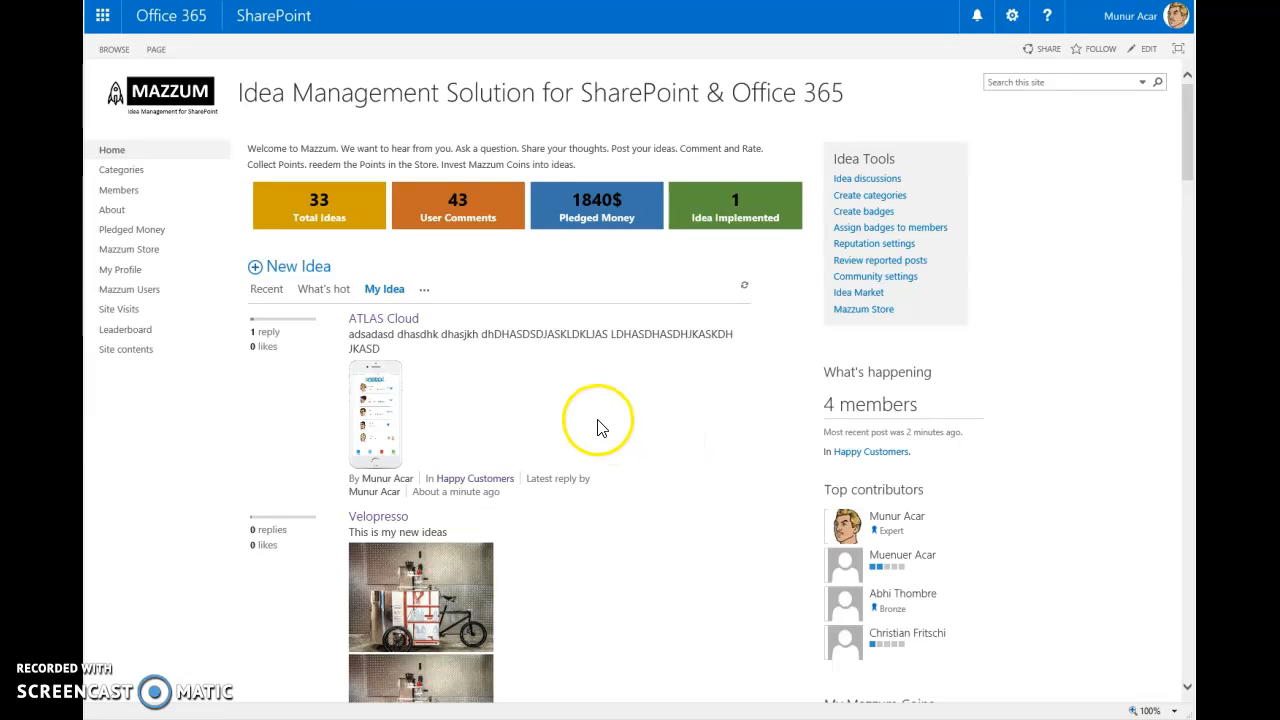
- Open the idea "New IDea" in the Gamification category from the My Idea list
scroll(687, 430, "down", 1)
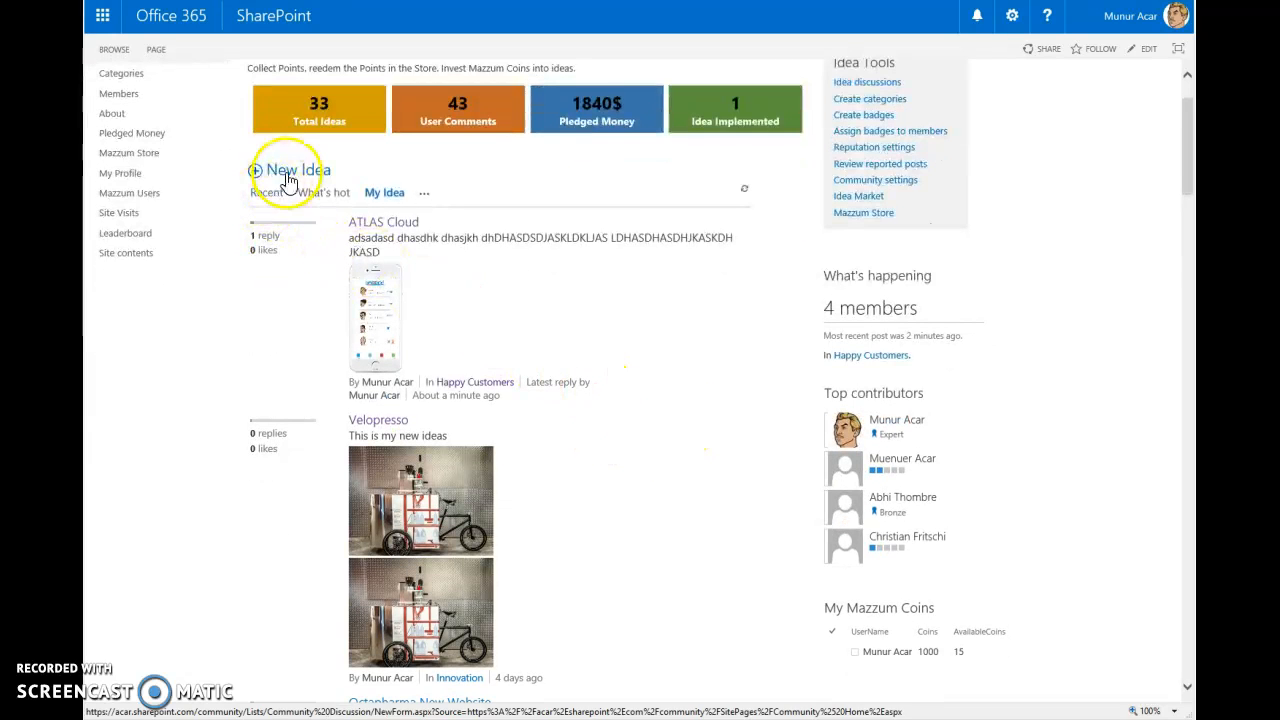
scroll(686, 392, "down", 8)
scroll(686, 396, "down", 3)
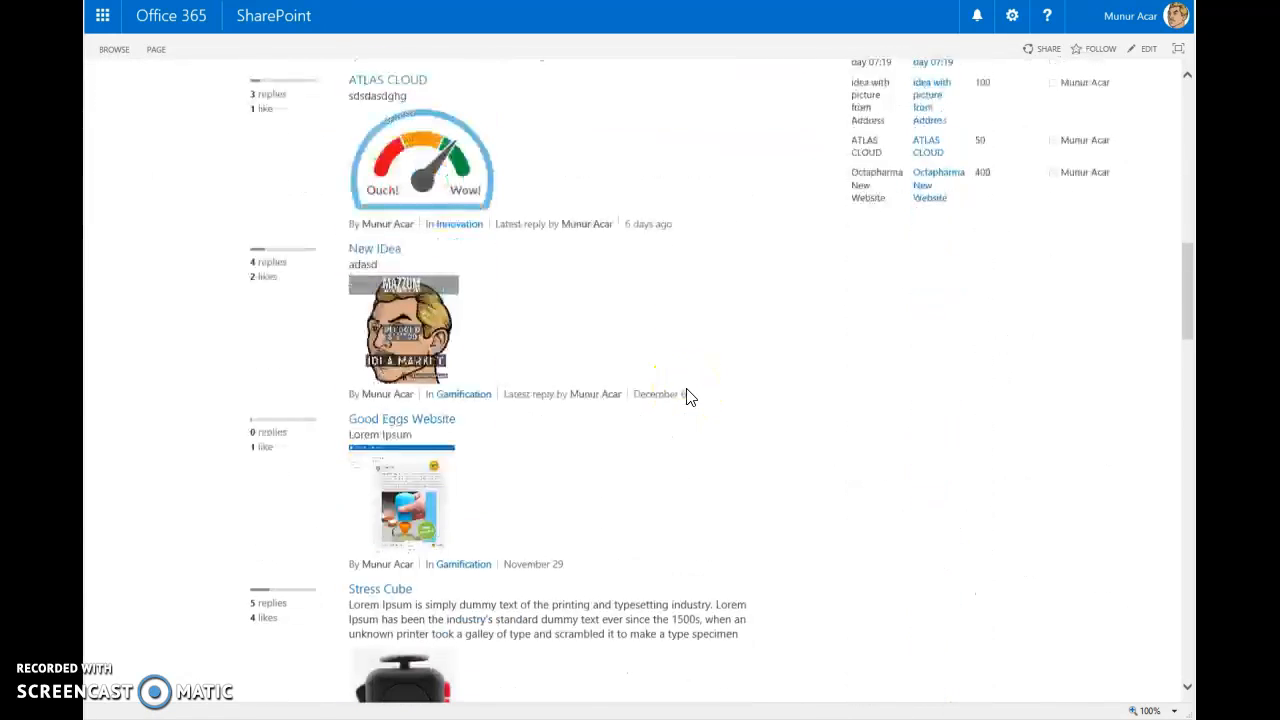
left_click(380, 241)
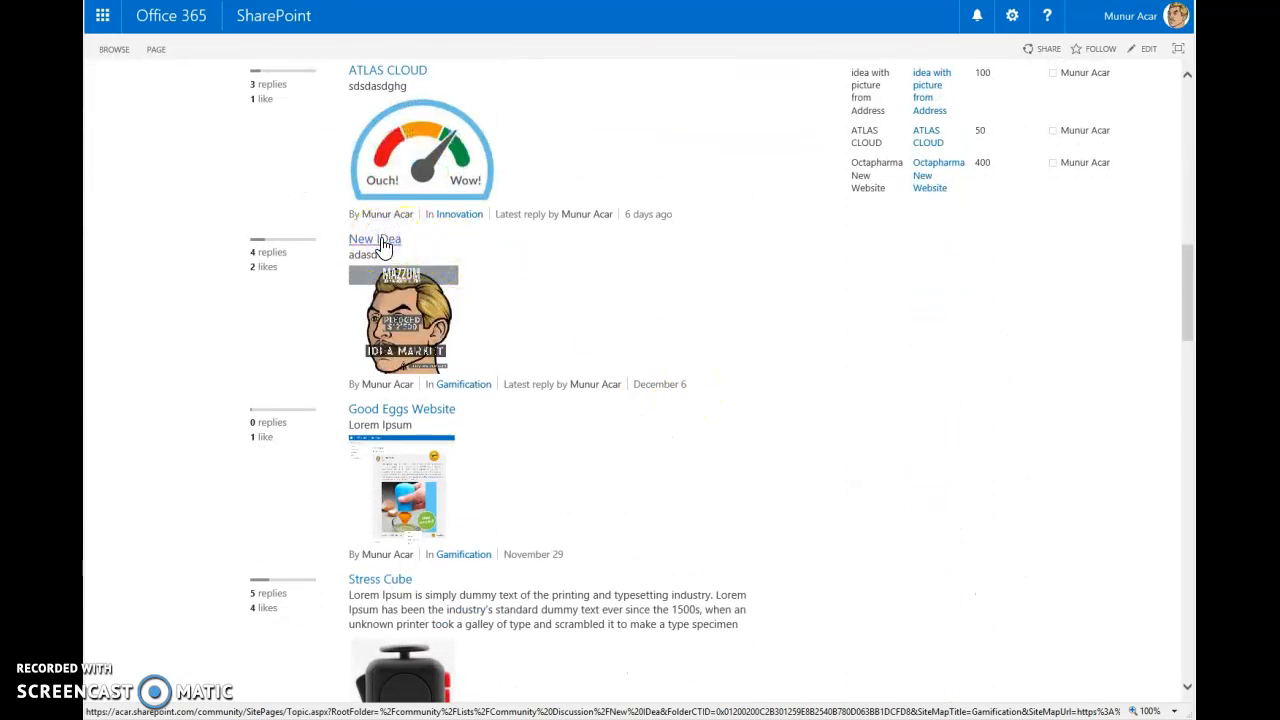